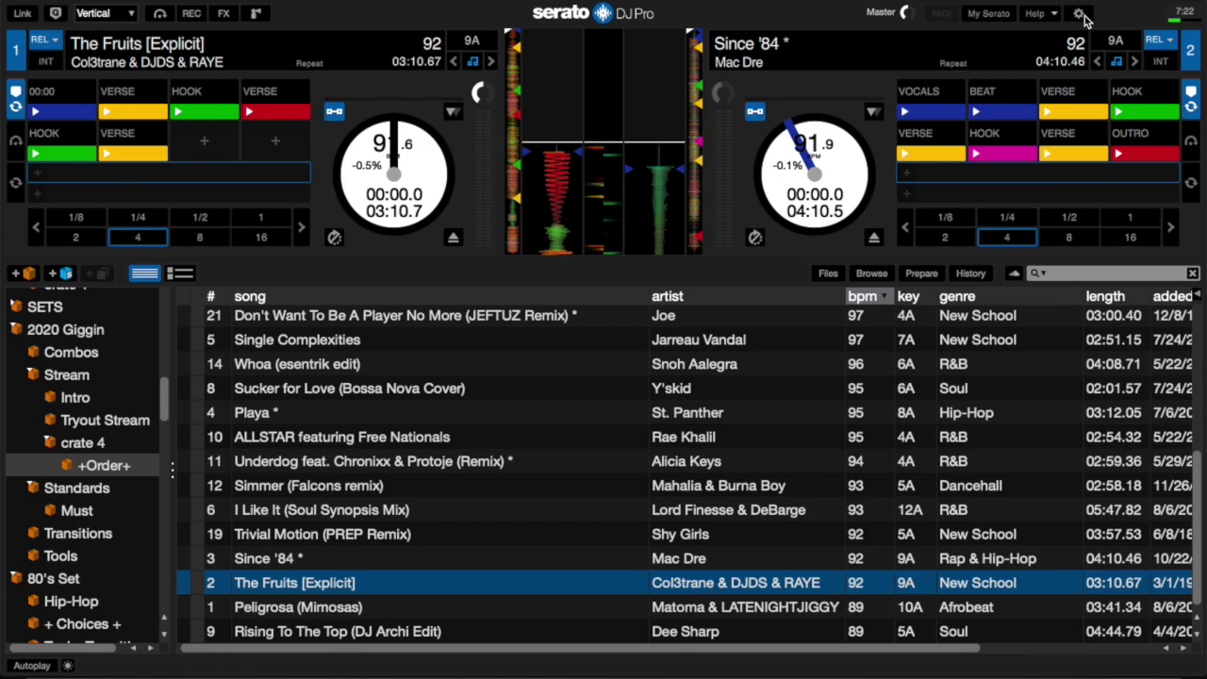
Show the Serato Playlists pack under Serato DJ Pro's Setup Expansion Packs tab
left_click(1079, 14)
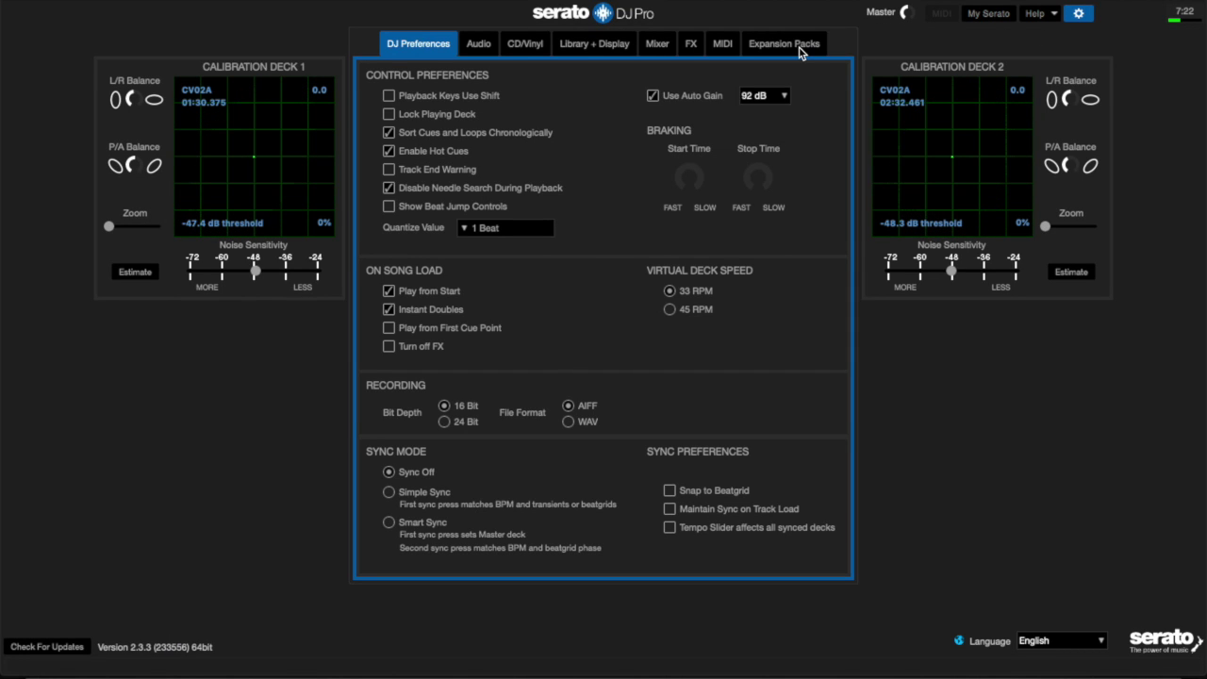
left_click(800, 52)
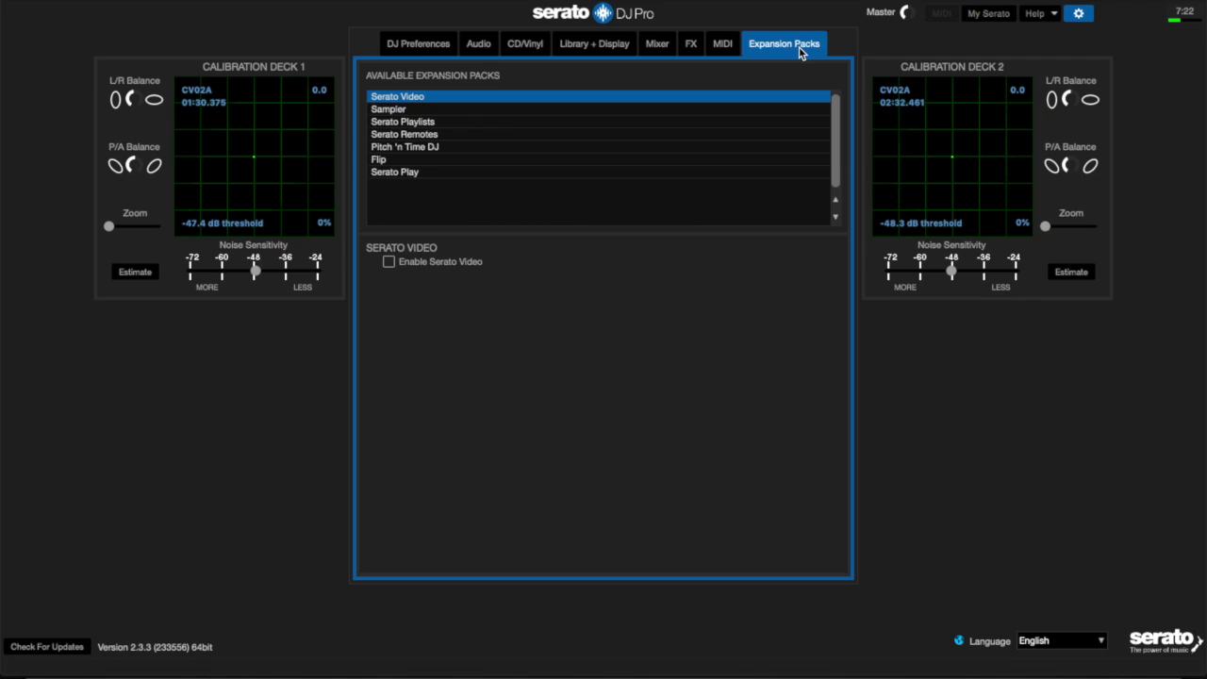
left_click(434, 125)
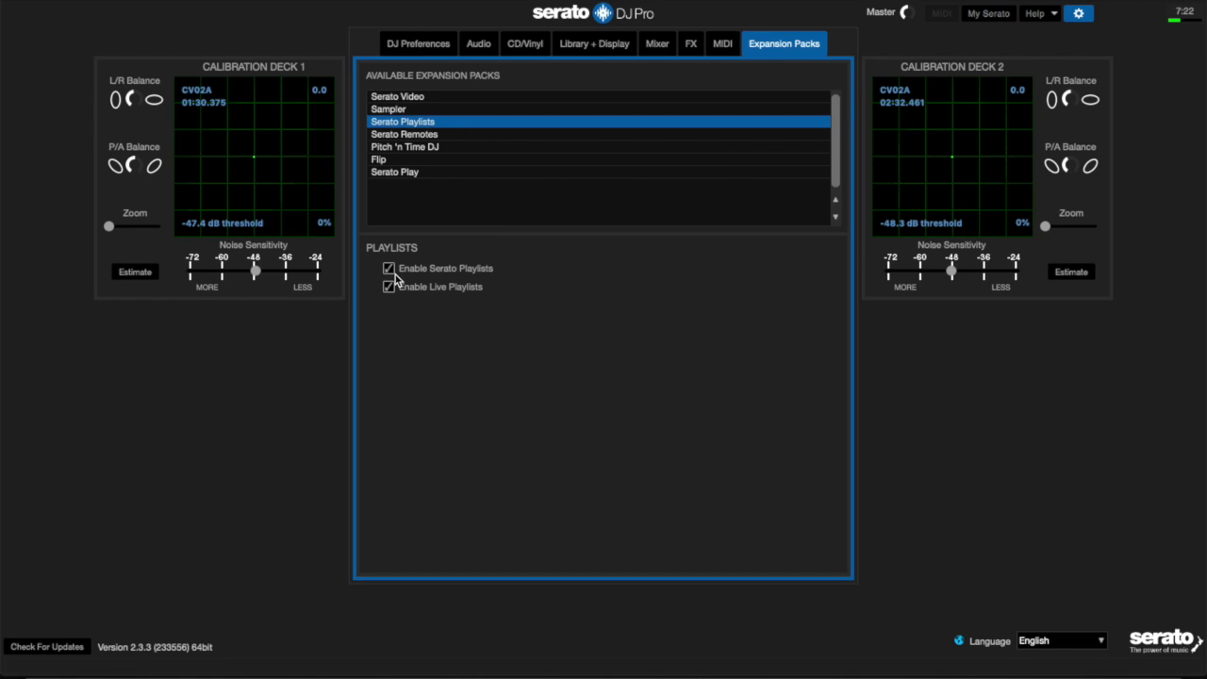
Open the History view, then untick Enable Serato Playlists and Enable Live Playlists in Setup
left_click(1080, 14)
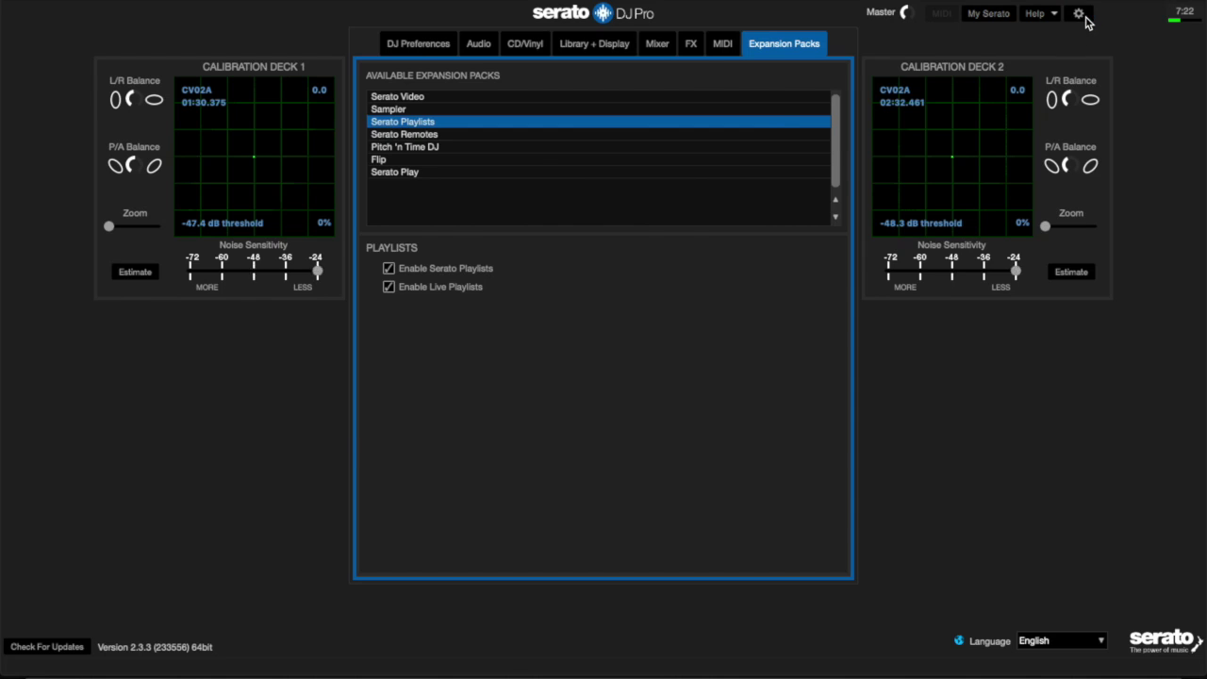
left_click(971, 273)
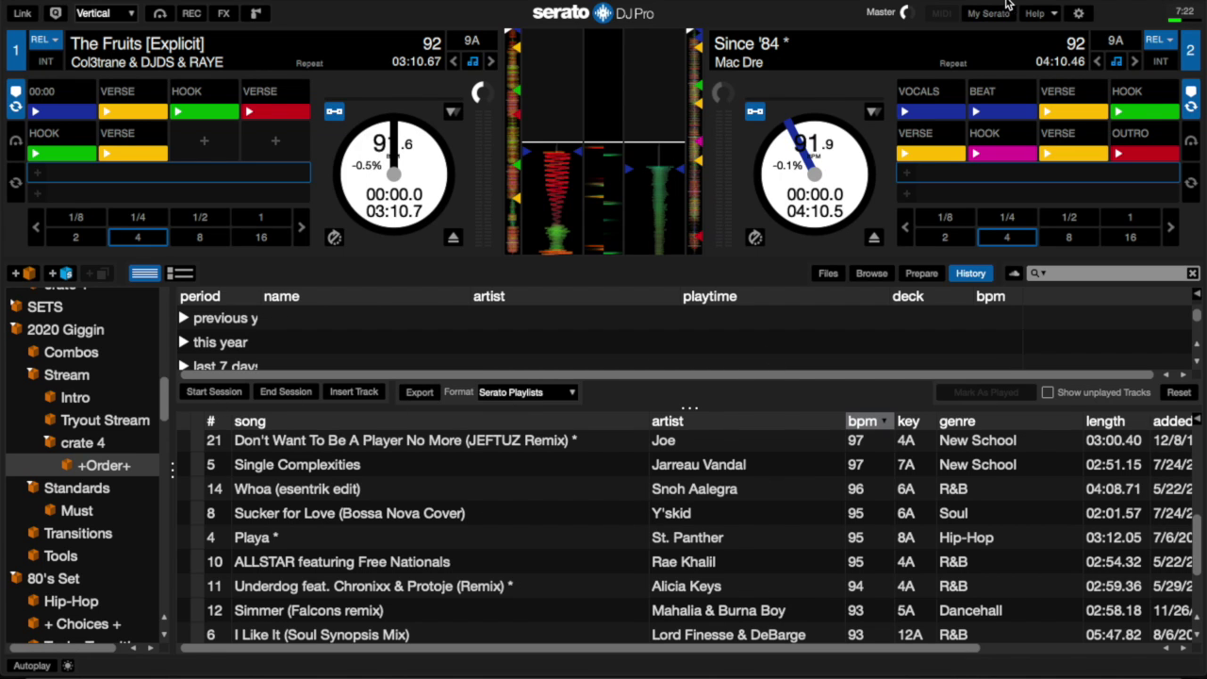
left_click(1078, 13)
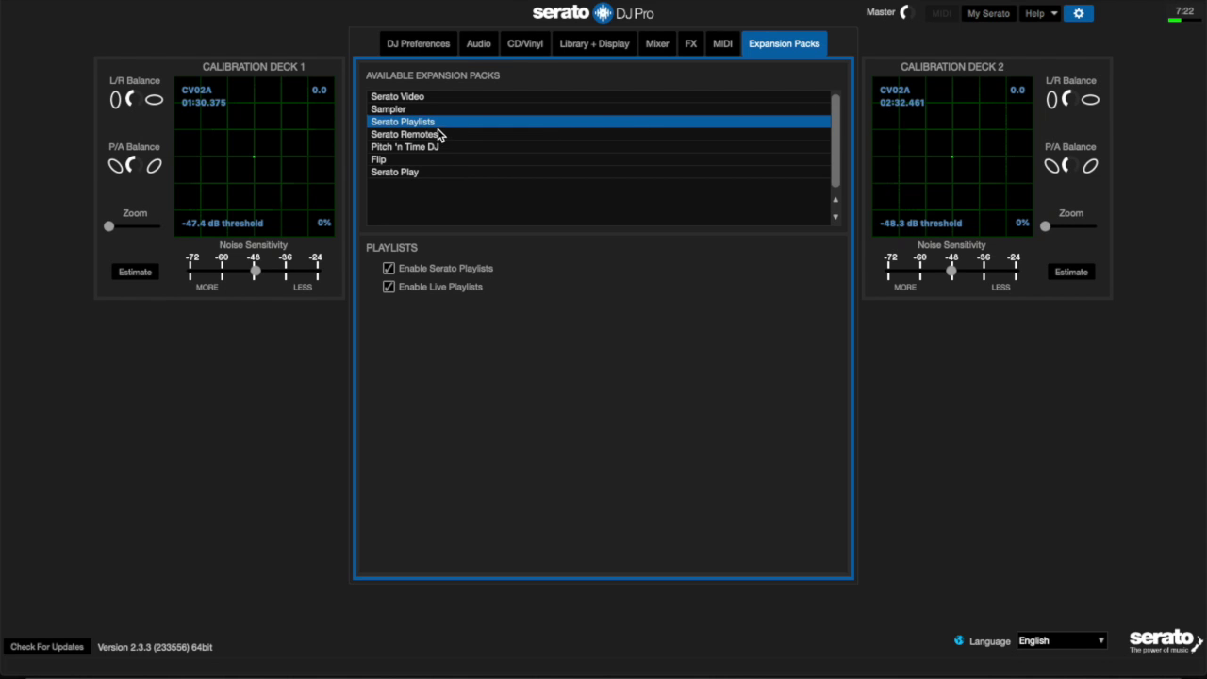
left_click(390, 269)
left_click(389, 288)
Re-enable Serato Playlists and Live Playlists, then start a live playlist from History
left_click(1086, 15)
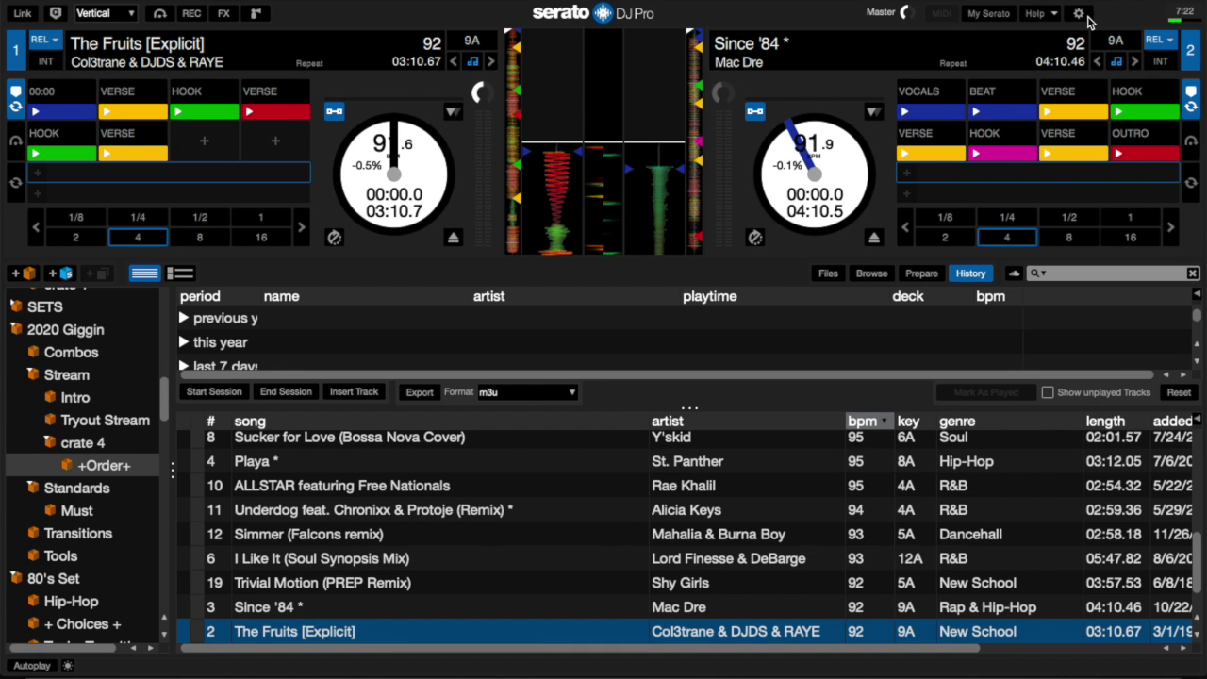
left_click(1078, 13)
left_click(390, 269)
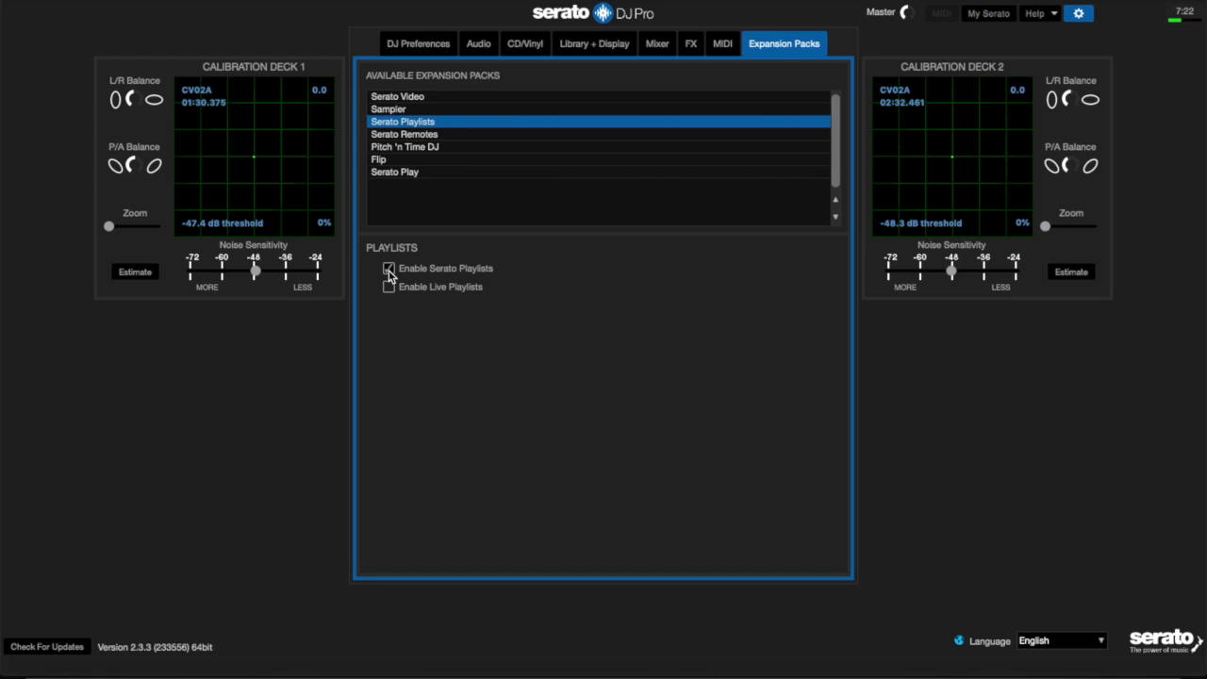
left_click(390, 288)
left_click(1076, 15)
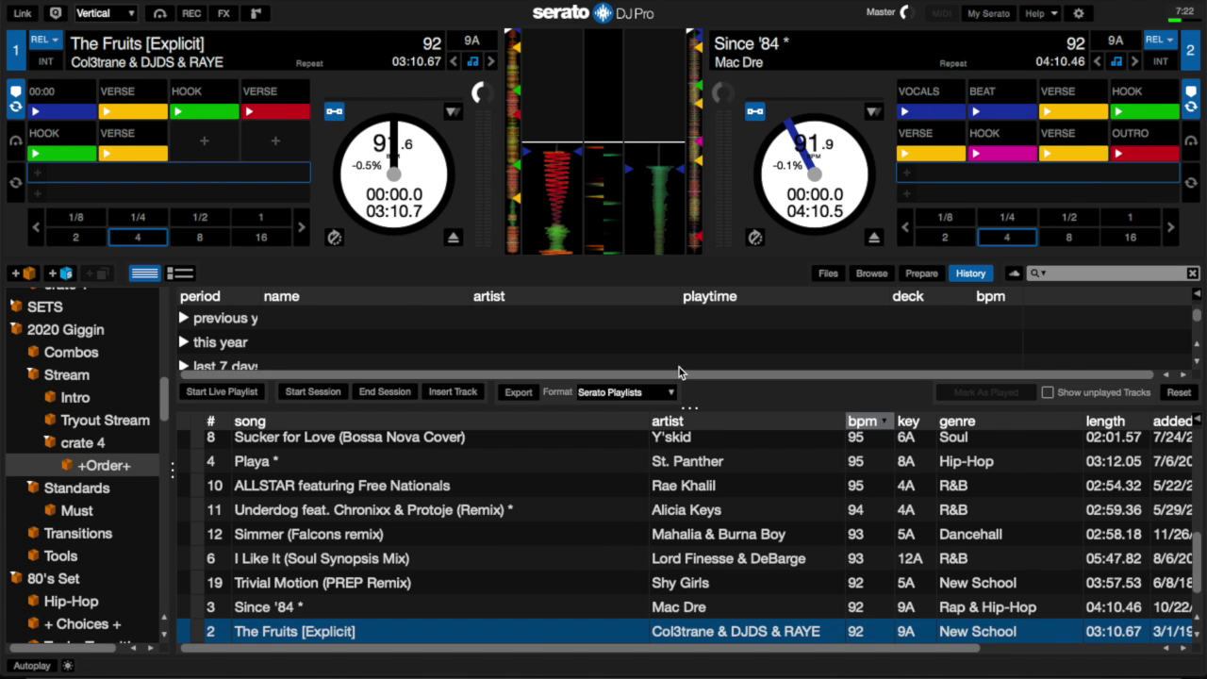
left_click(223, 392)
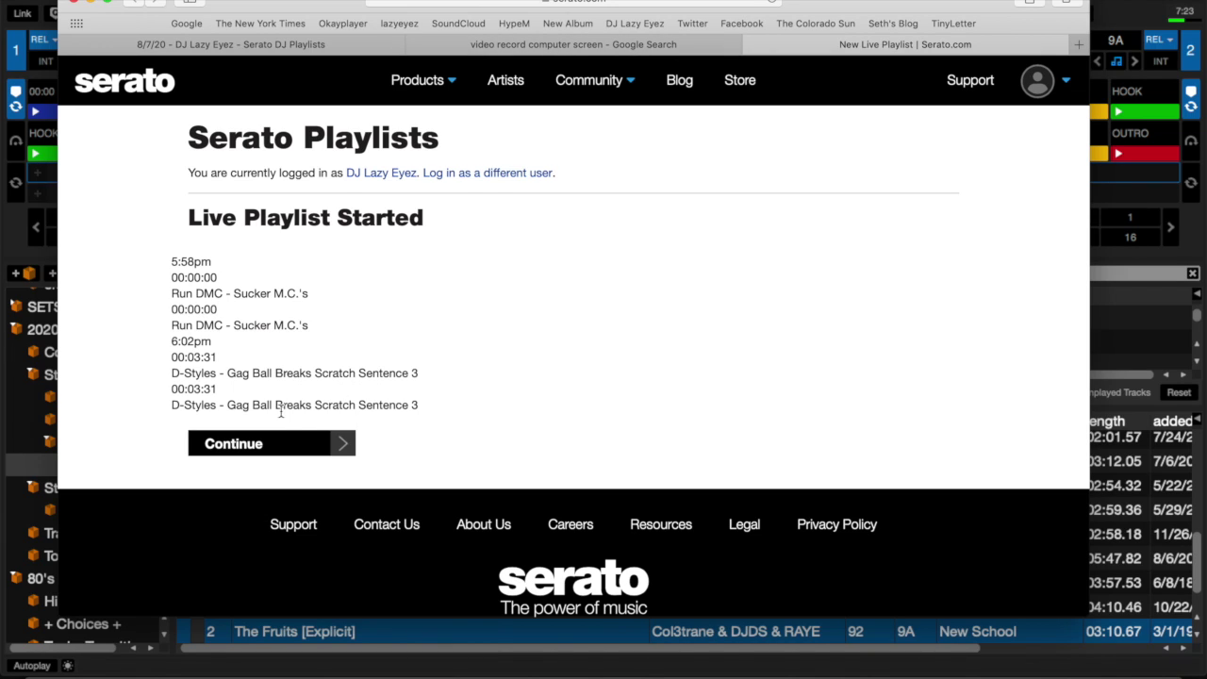
Continue to the new live playlist page in the browser
left_click(331, 447)
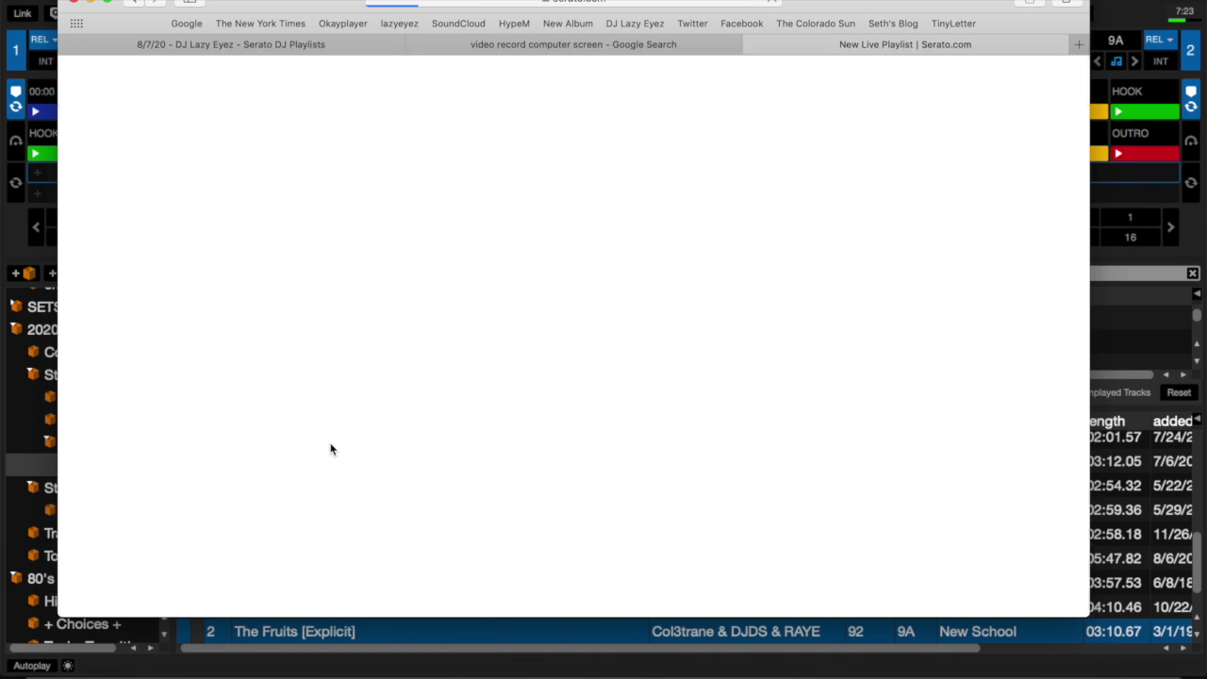
scroll(328, 555, "down", 4)
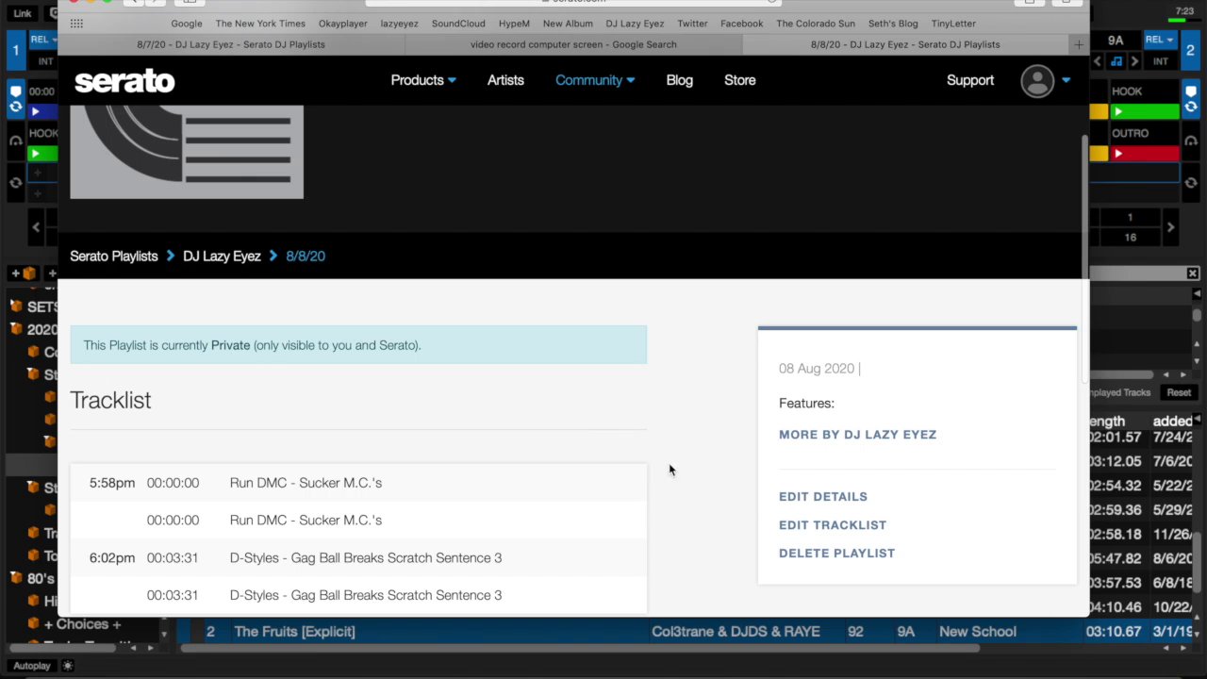
left_click(1037, 83)
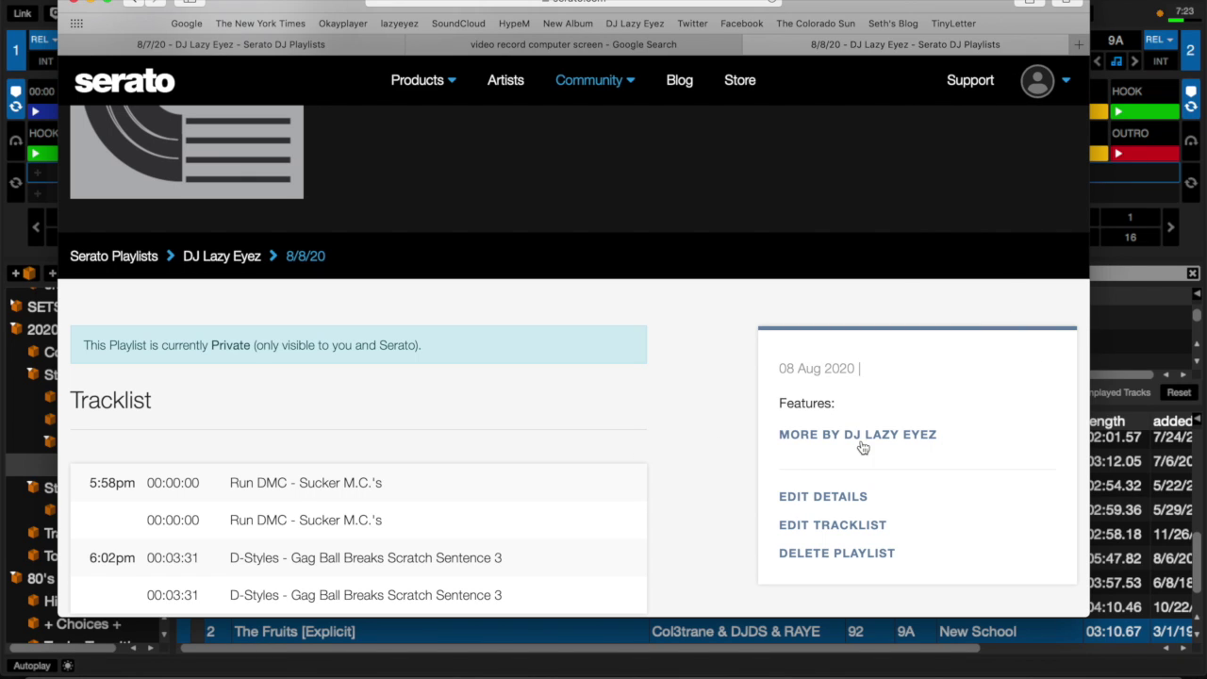
Set the 8/8/20 playlist's privacy to Public, save, and close the browser
left_click(816, 503)
scroll(546, 508, "down", 5)
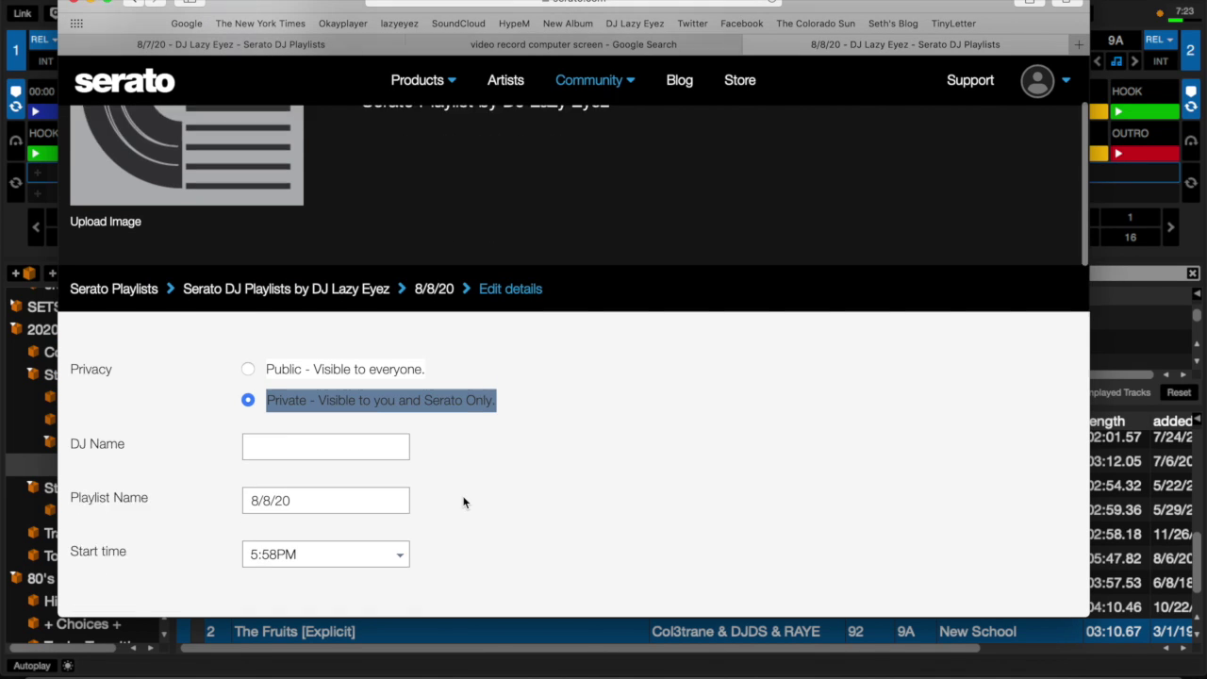
key("Up")
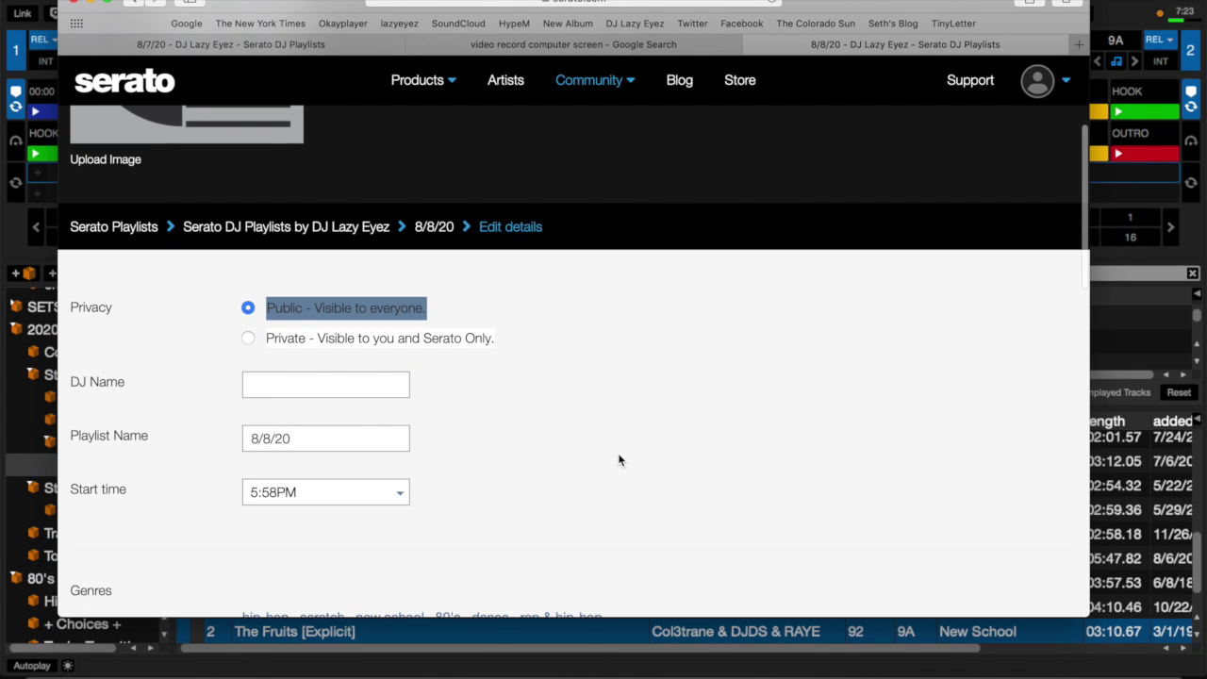
scroll(620, 460, "down", 10)
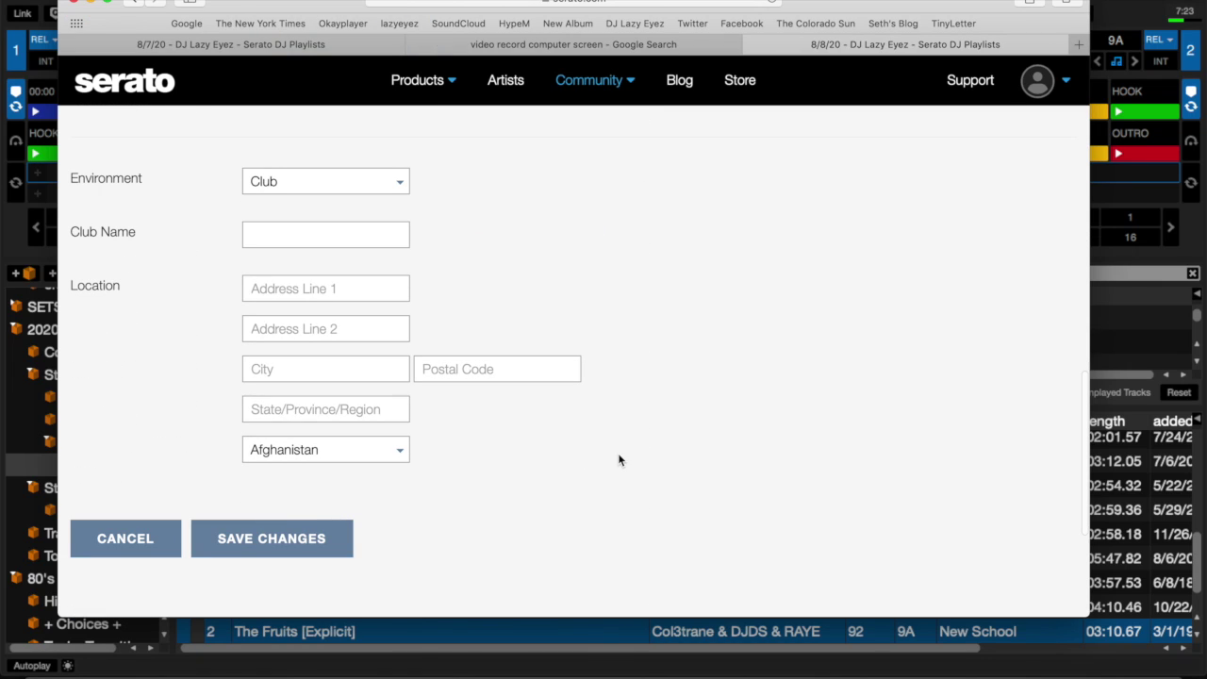
left_click(273, 540)
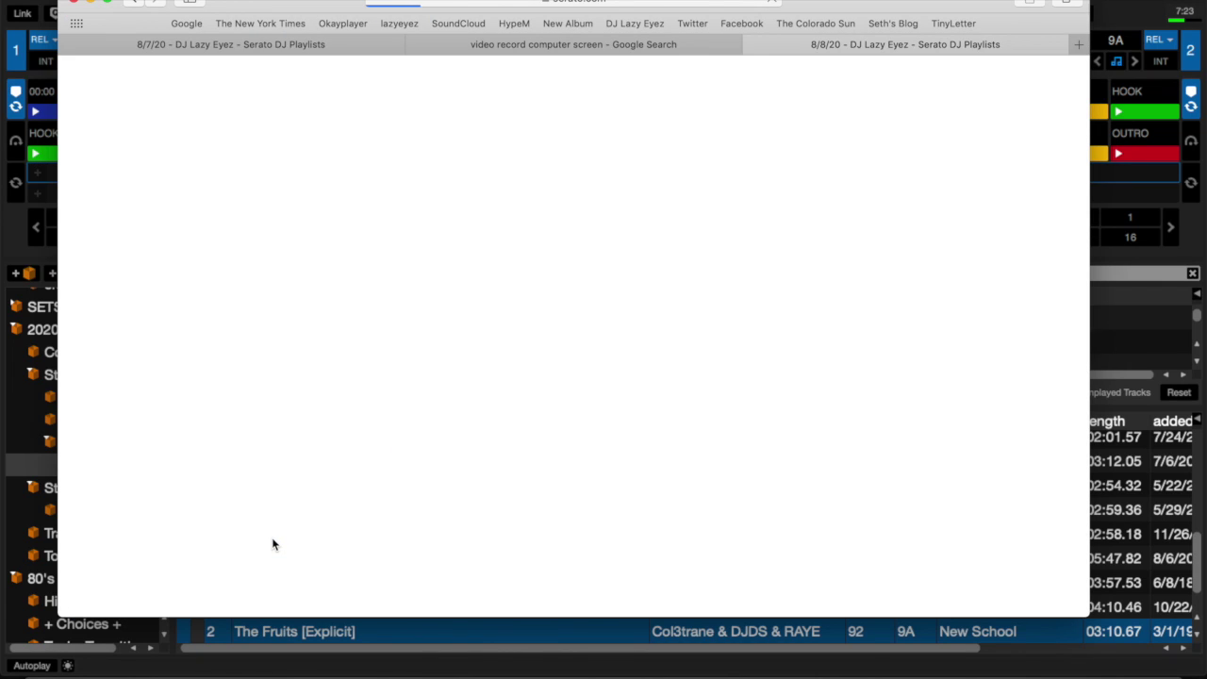
scroll(272, 544, "down", 4)
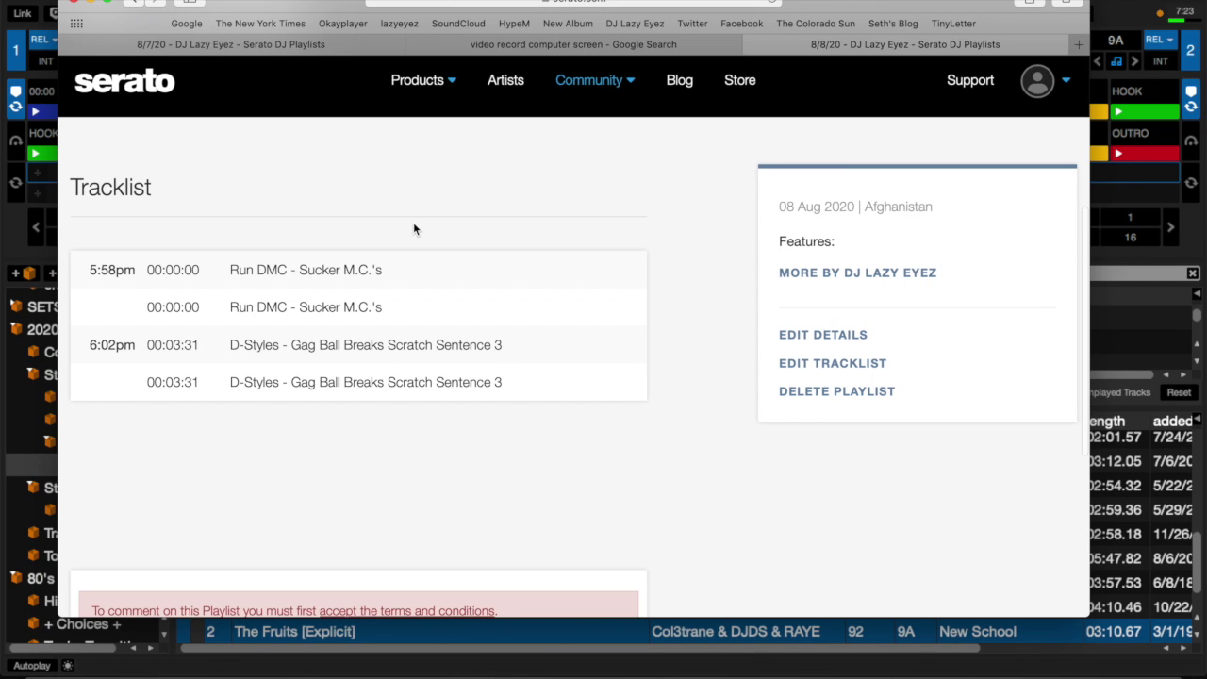
scroll(329, 261, "up", 2)
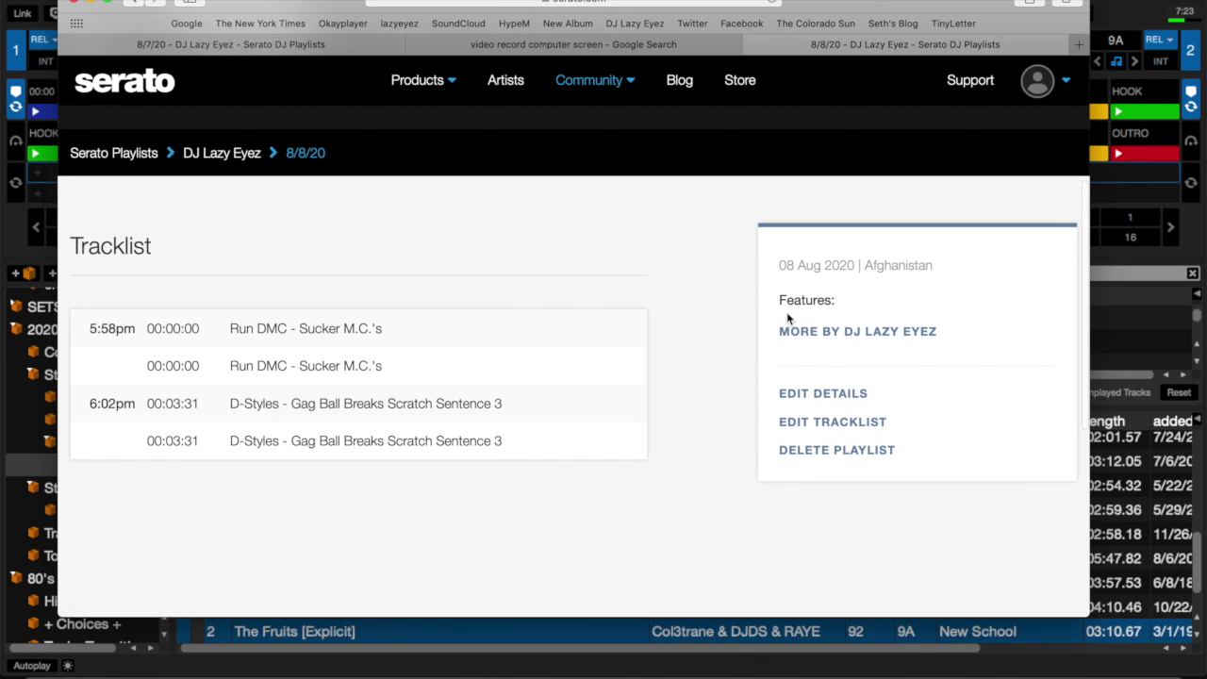
left_click(1197, 252)
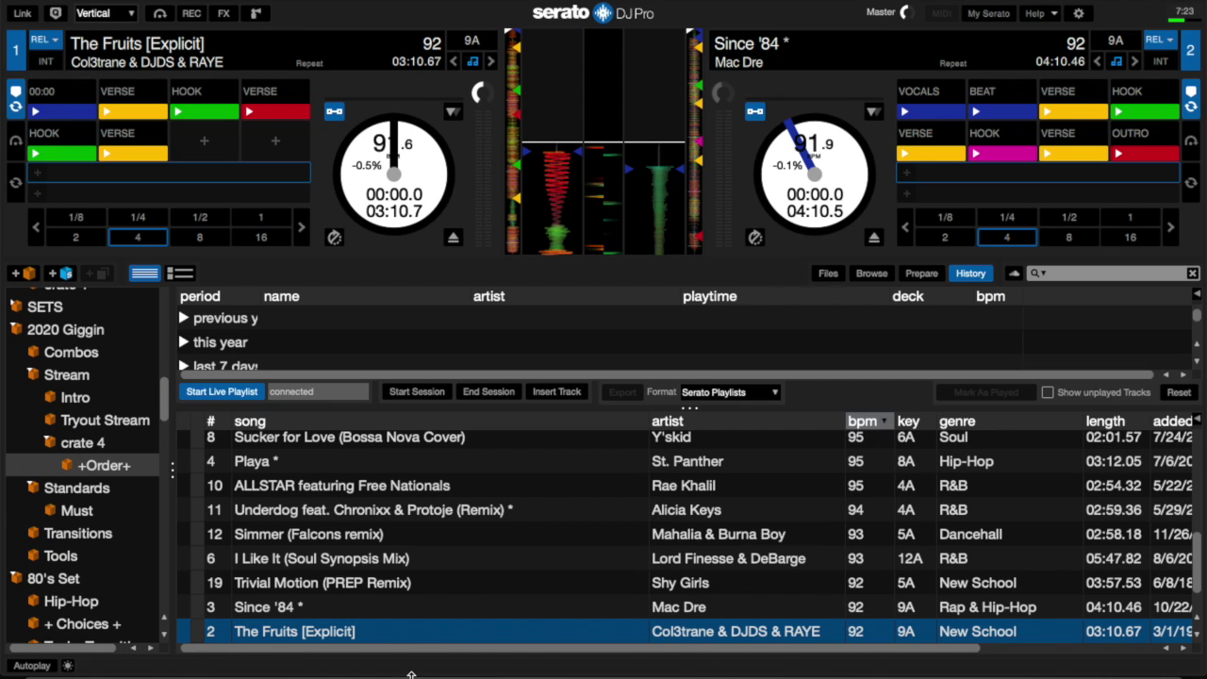
Load I Like It (Soul Synopsis Mix) onto deck 1, play it, and switch back to the browser
left_click(368, 613)
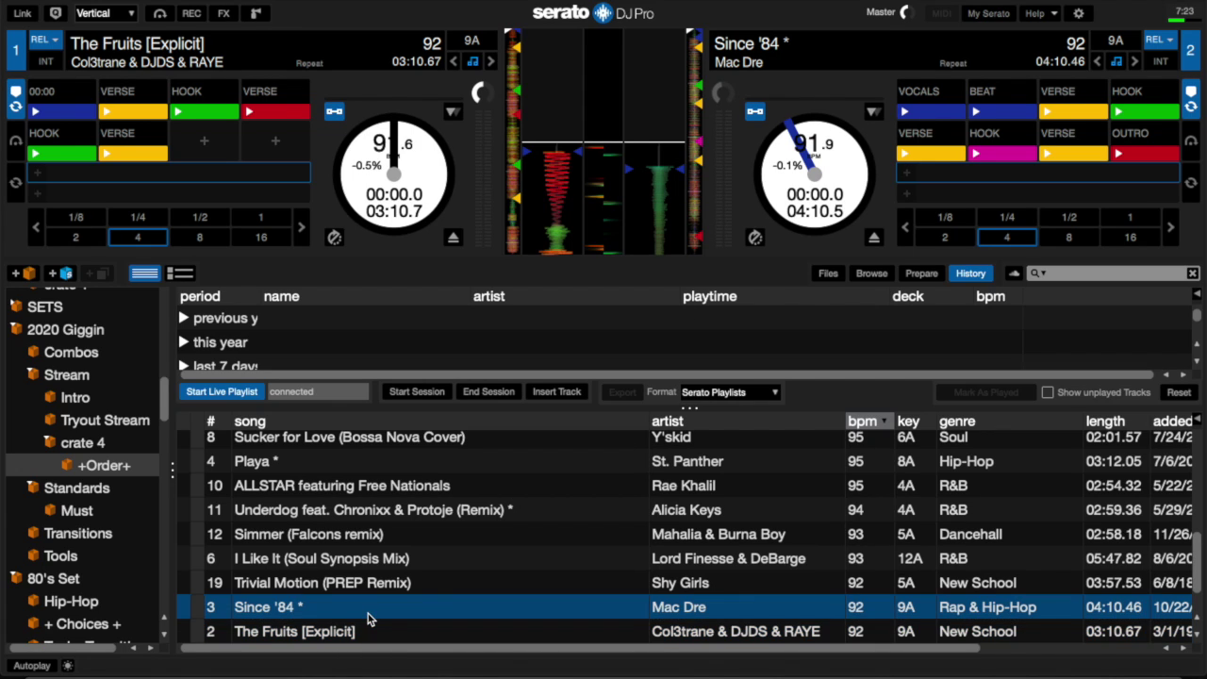
key("Up")
key("Up")
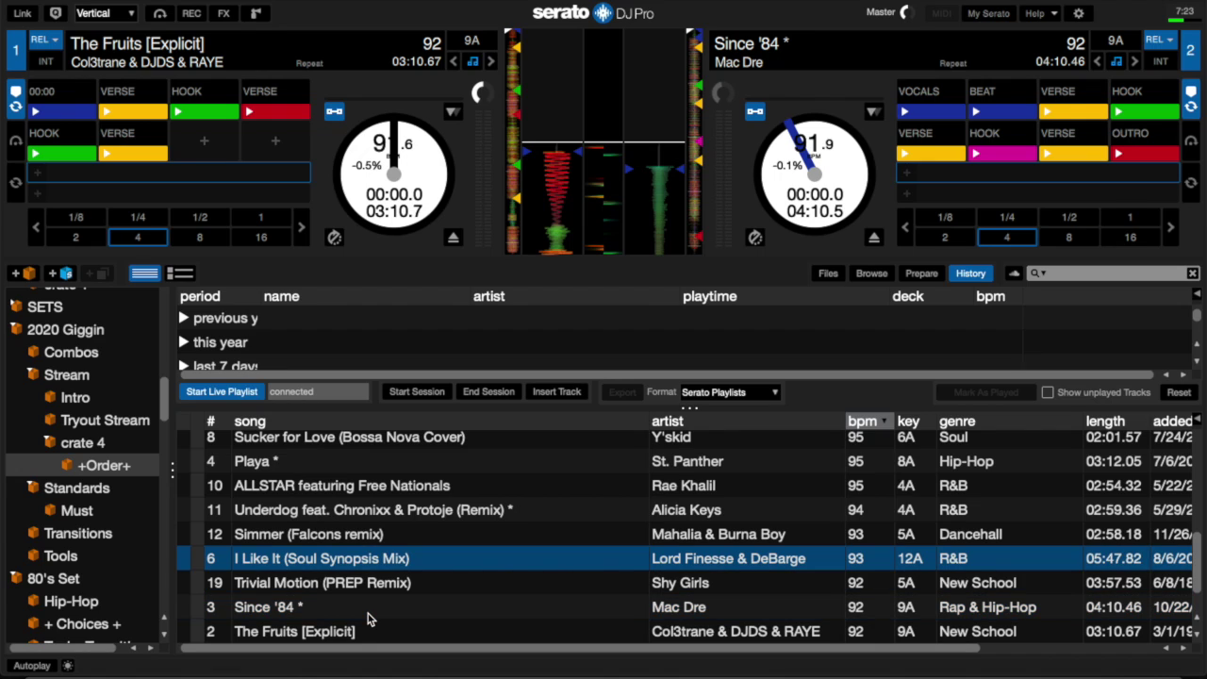
key("shift+Left")
key("shift+Right")
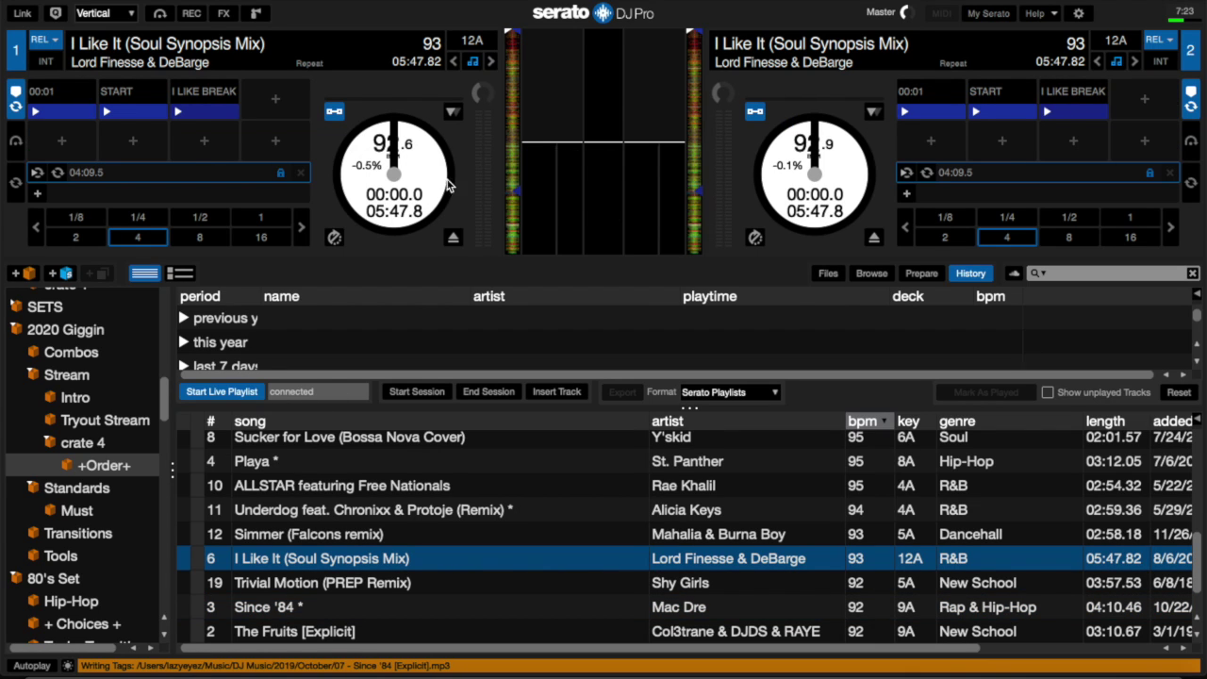
key("space")
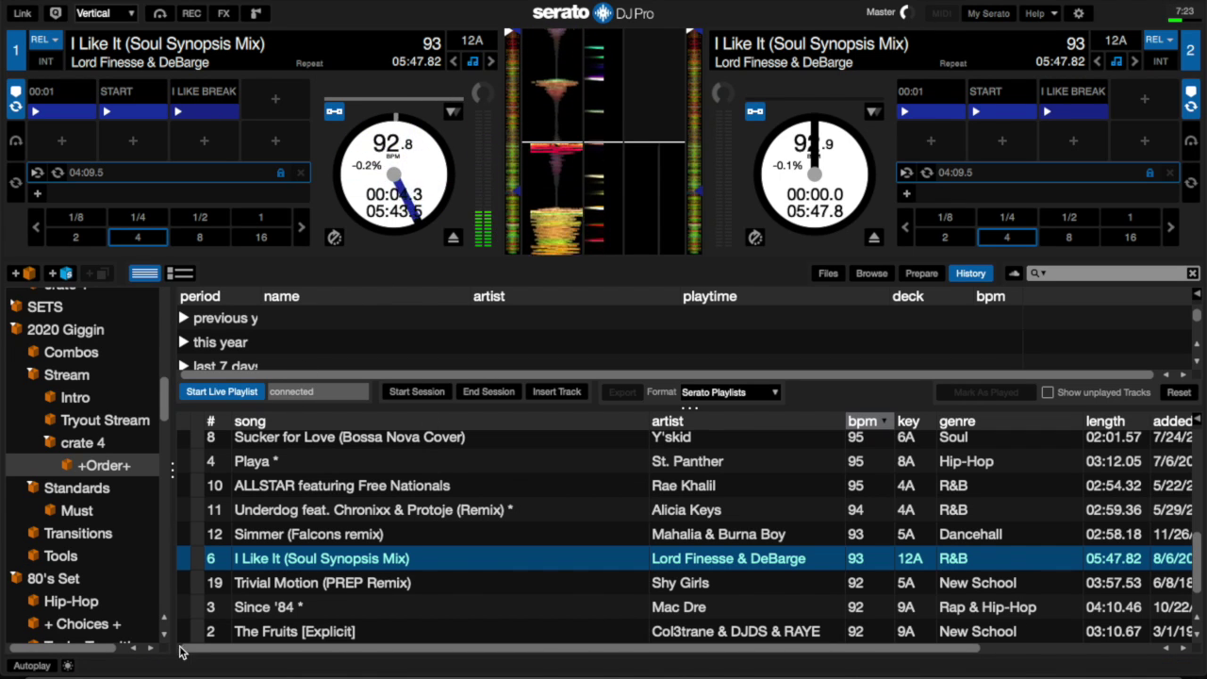
key("super+Tab")
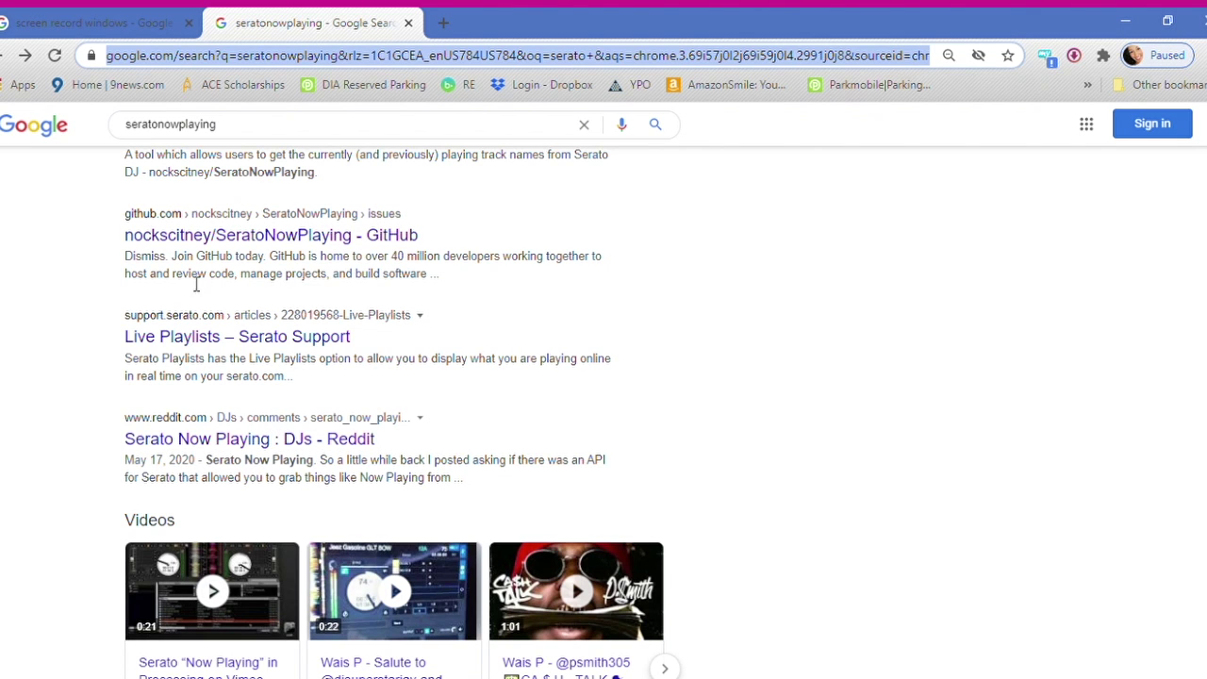
Show Google's results for 'seratonowplaying' with the suggestions dropdown dismissed
scroll(196, 284, "up", 3)
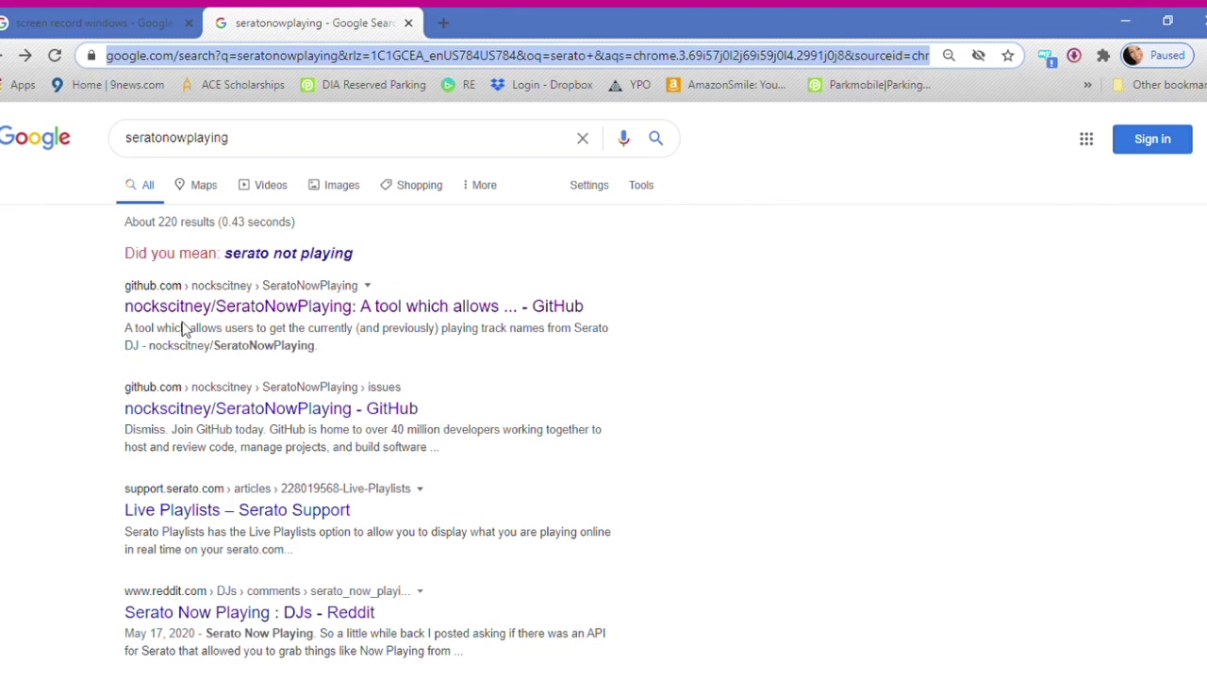
double_click(135, 149)
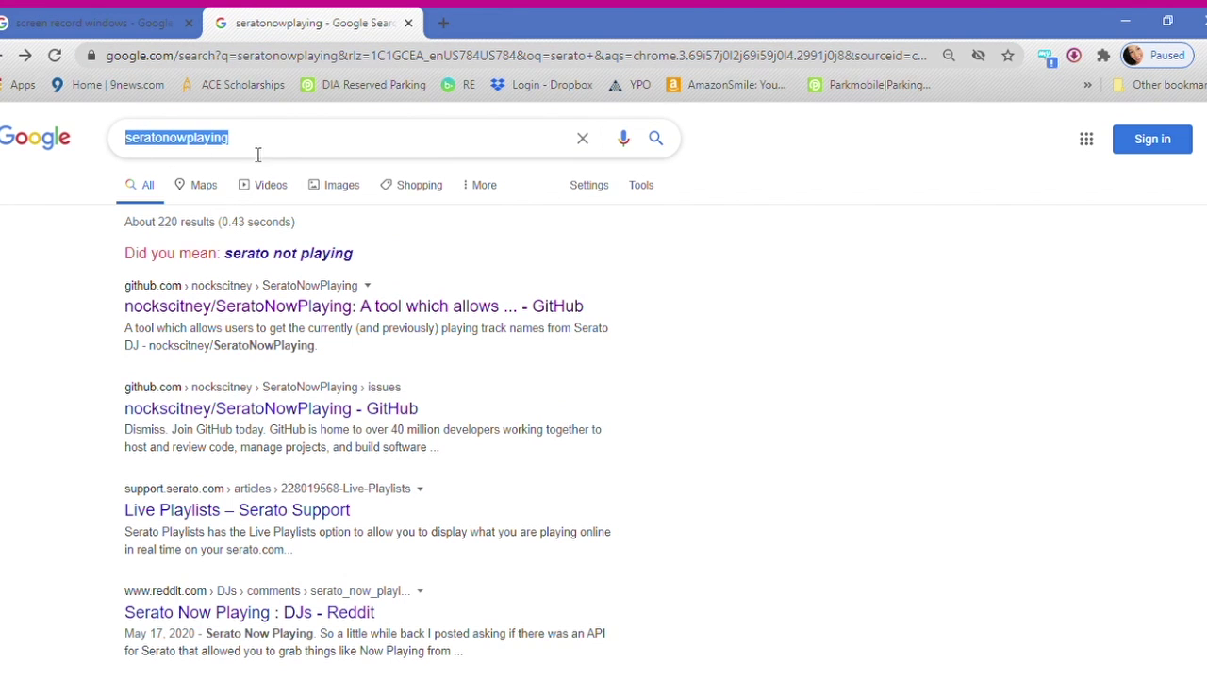
left_click(823, 248)
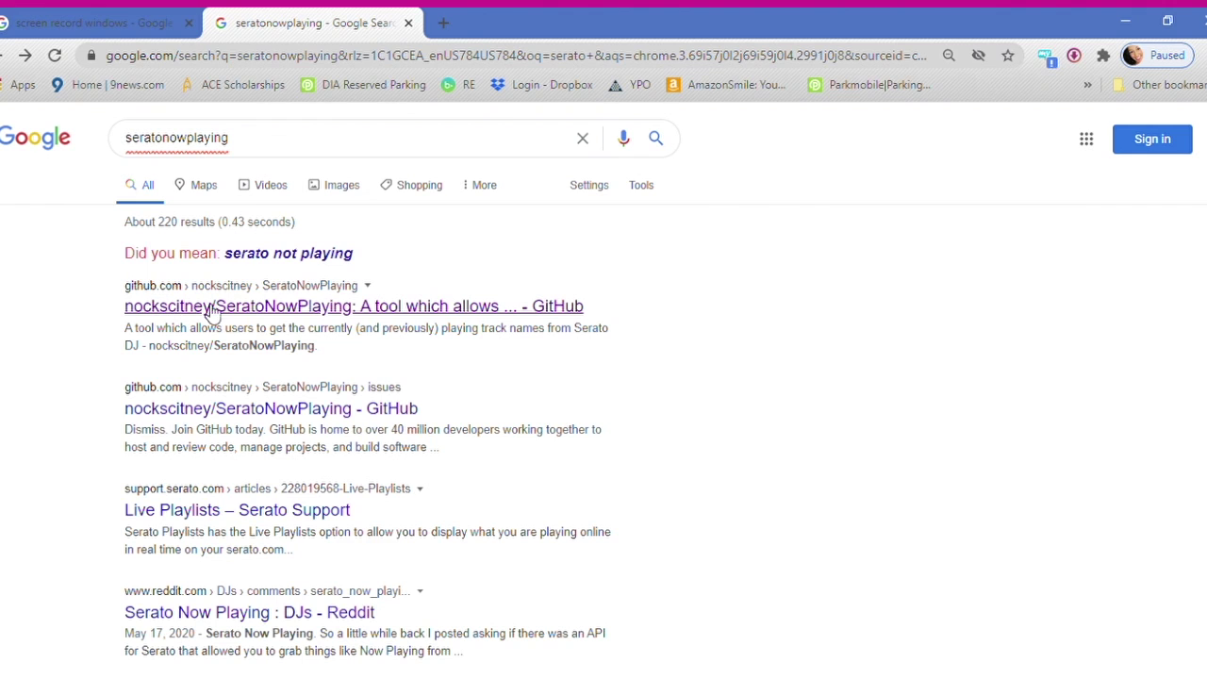
Open the SeratoNowPlaying GitHub repo and its 1.1.0.2 release Assets
left_click(575, 307)
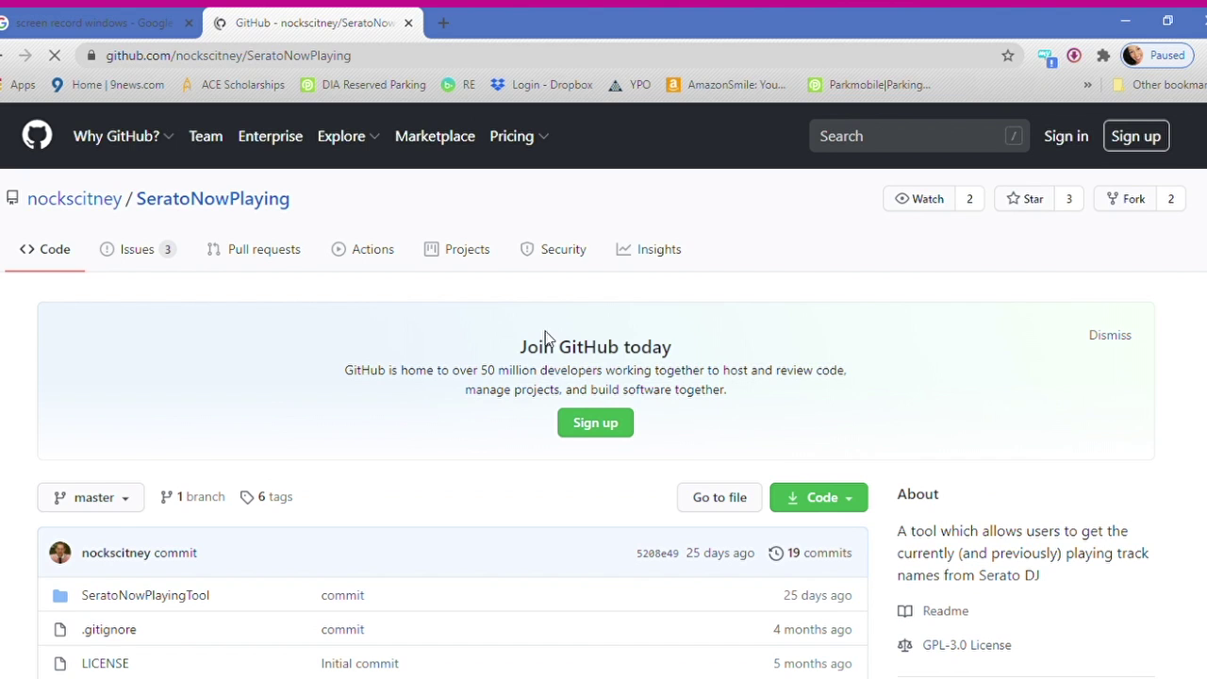
scroll(444, 455, "down", 5)
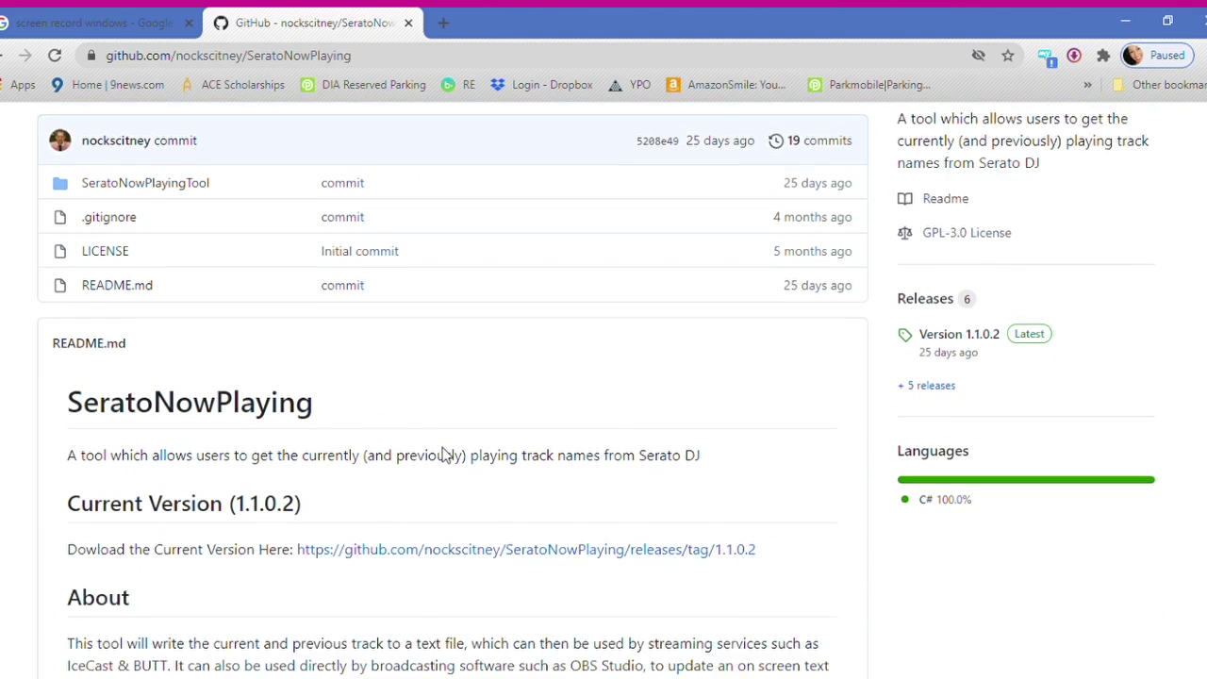
scroll(141, 459, "up", 3)
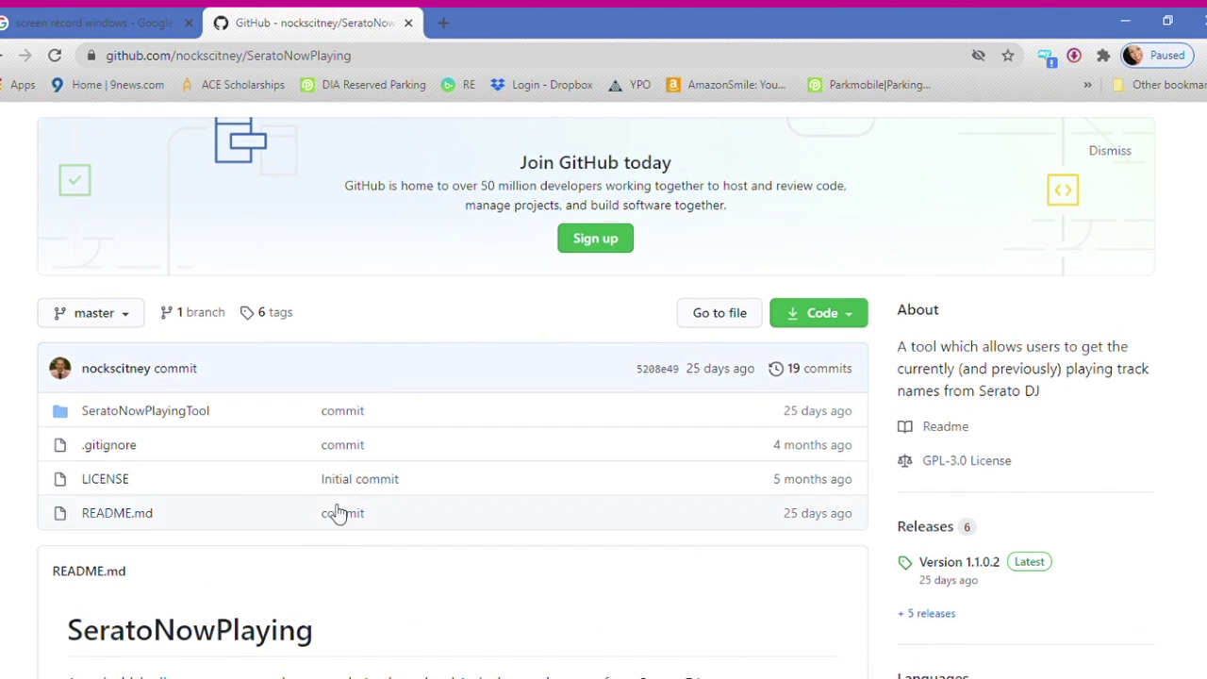
scroll(412, 445, "down", 3)
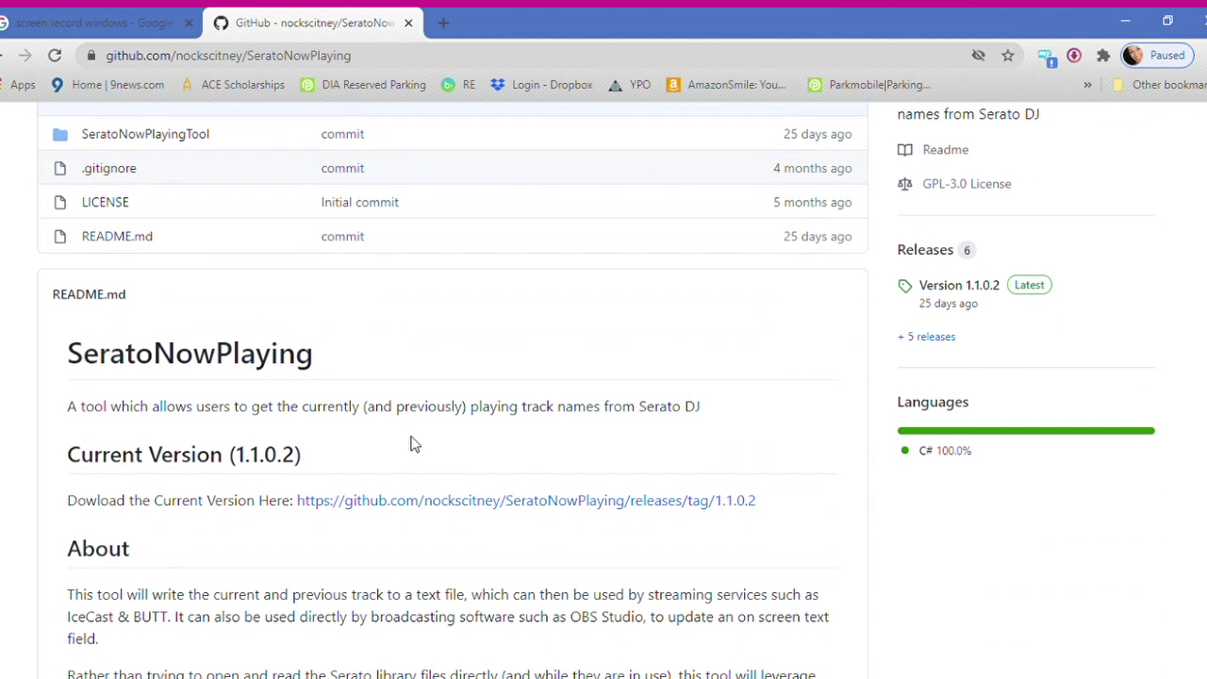
left_click(504, 507)
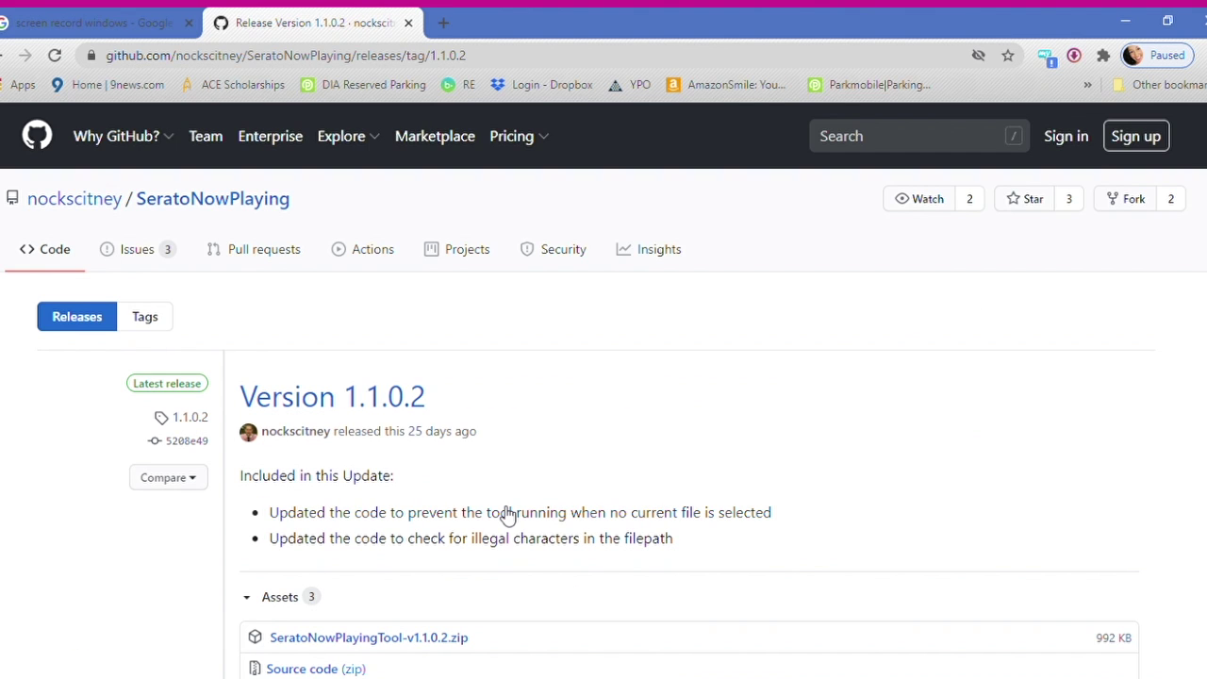
scroll(507, 514, "down", 3)
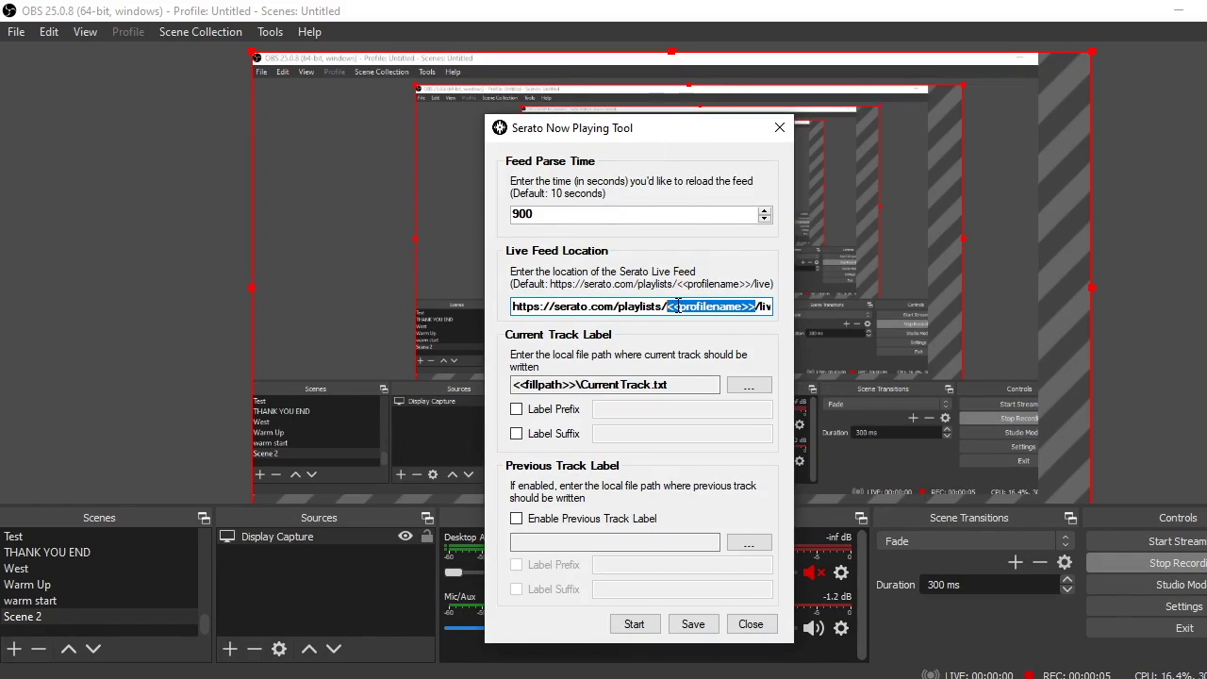
left_click(668, 307)
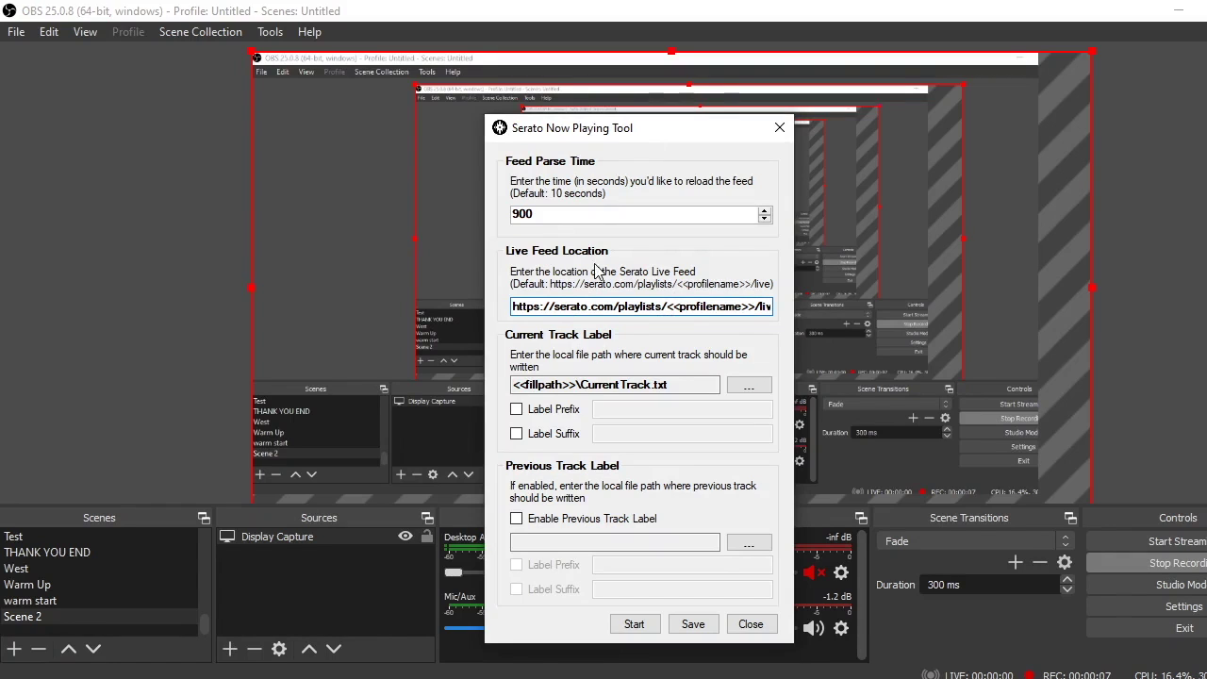
left_click_drag(547, 218, 503, 208)
type("90")
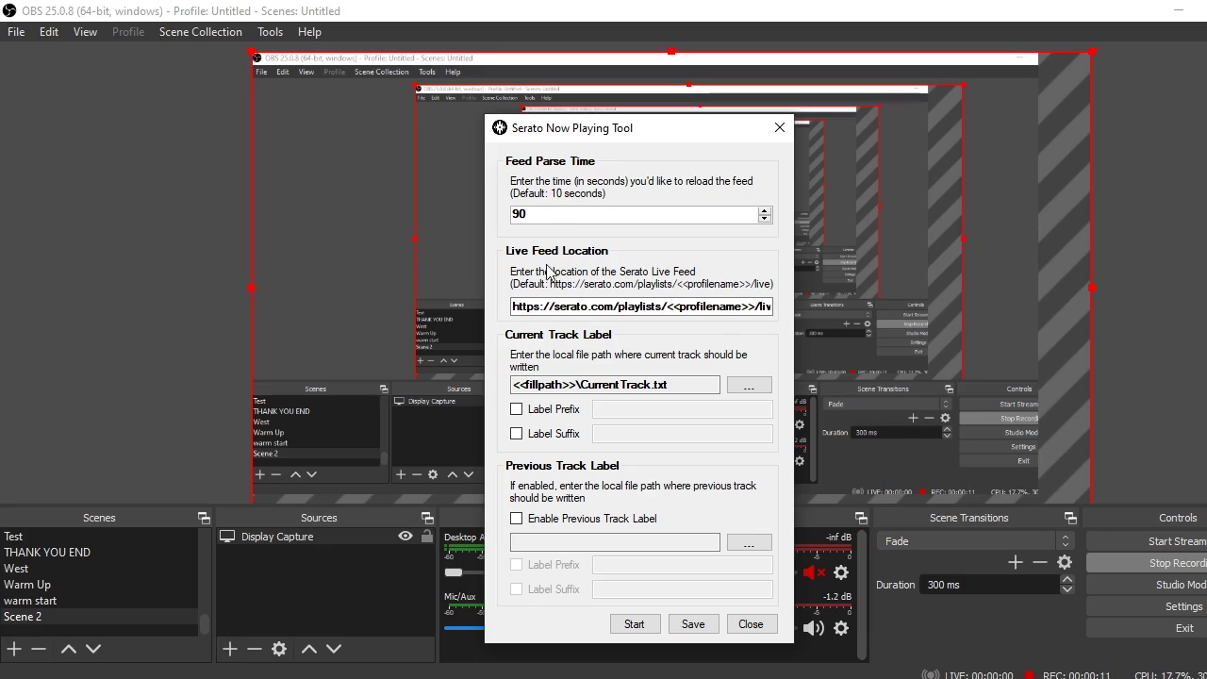
left_click_drag(550, 217, 402, 236)
type("900")
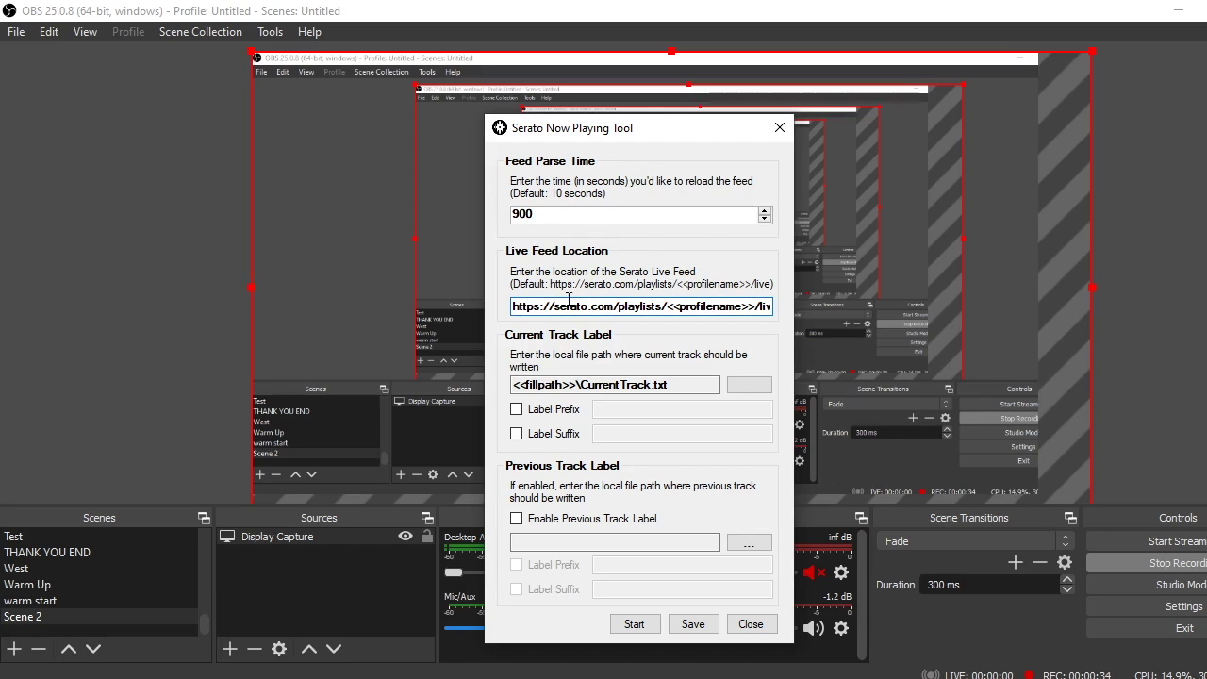
Replace <<profilename>> in the Live Feed Location URL with the DJ's Serato profile name
left_click(670, 309)
left_click_drag(668, 309, 753, 307)
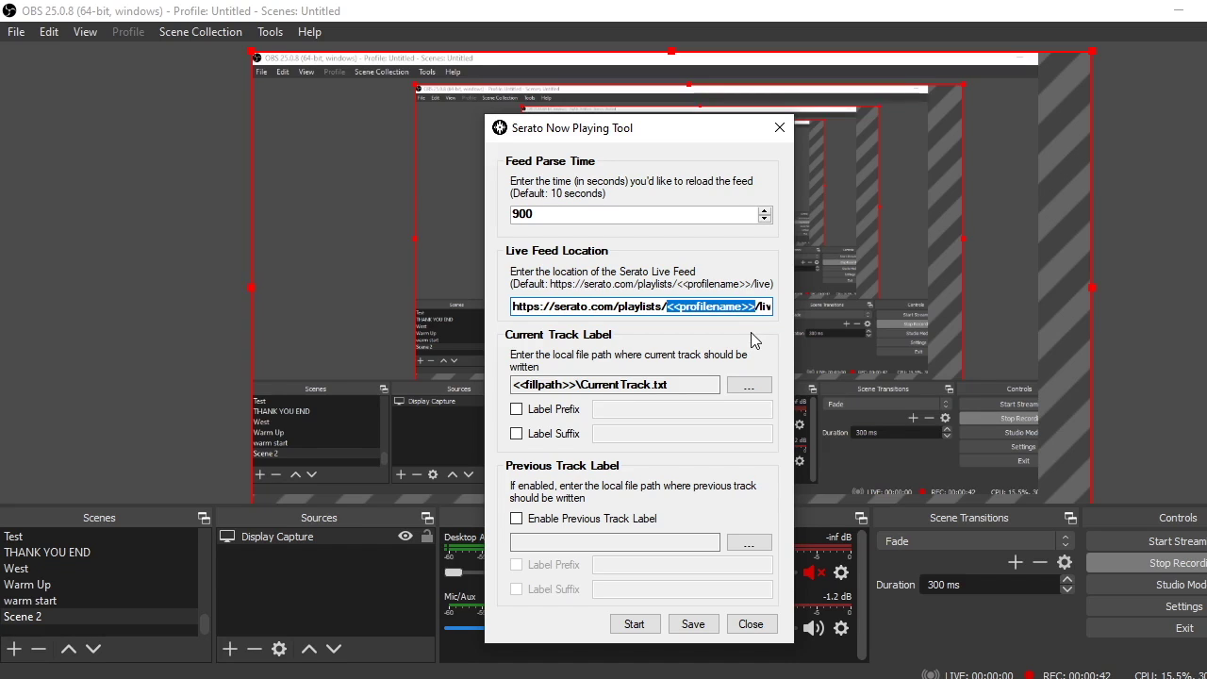
type("DJ_Lazy_Eyez")
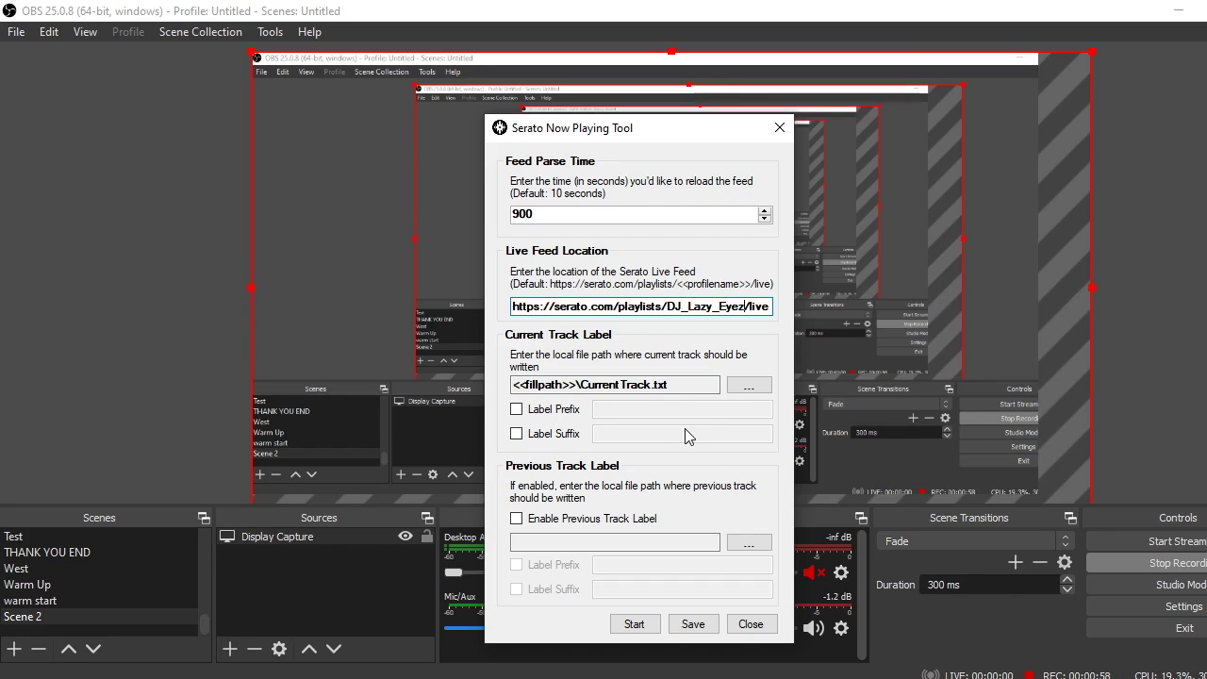
Set Current Track.txt as the Current Track Label output file, then start and stop the tool
left_click(741, 389)
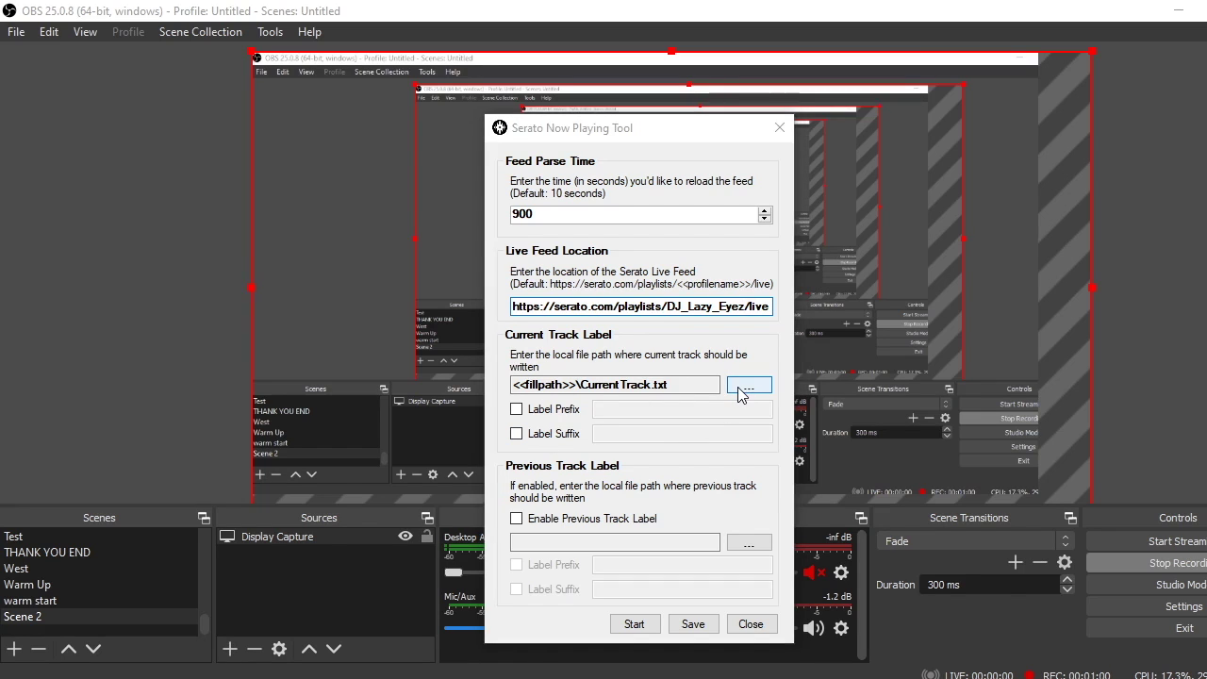
left_click(739, 388)
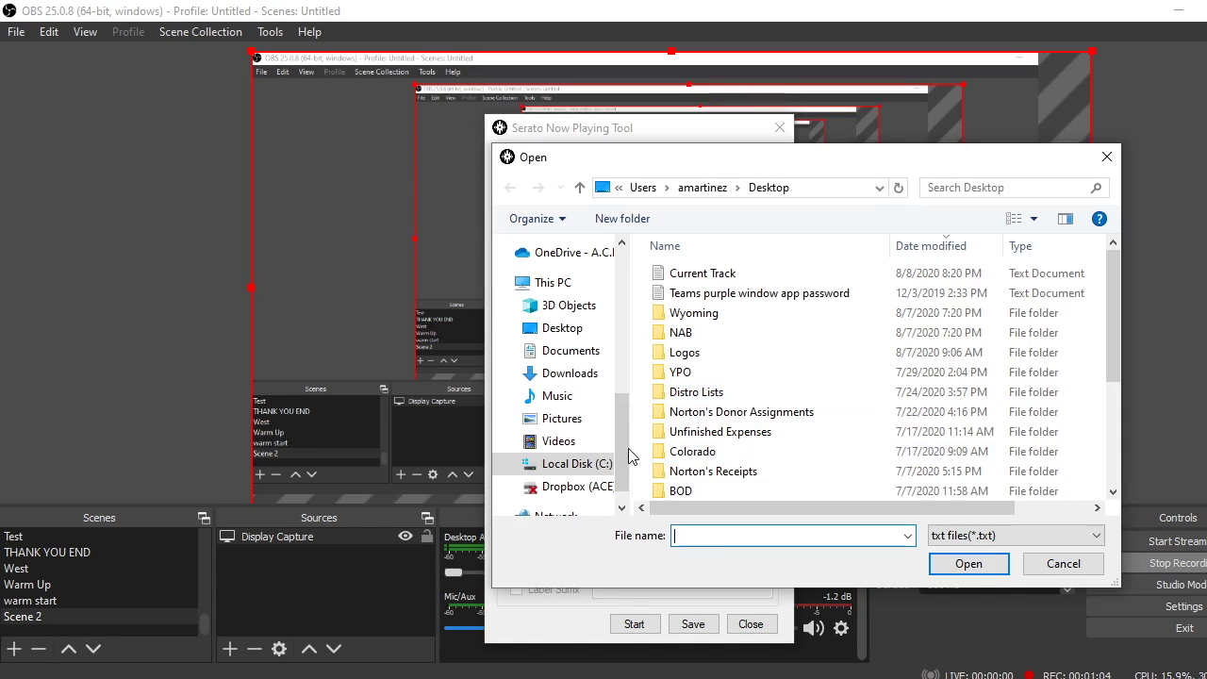
left_click(698, 273)
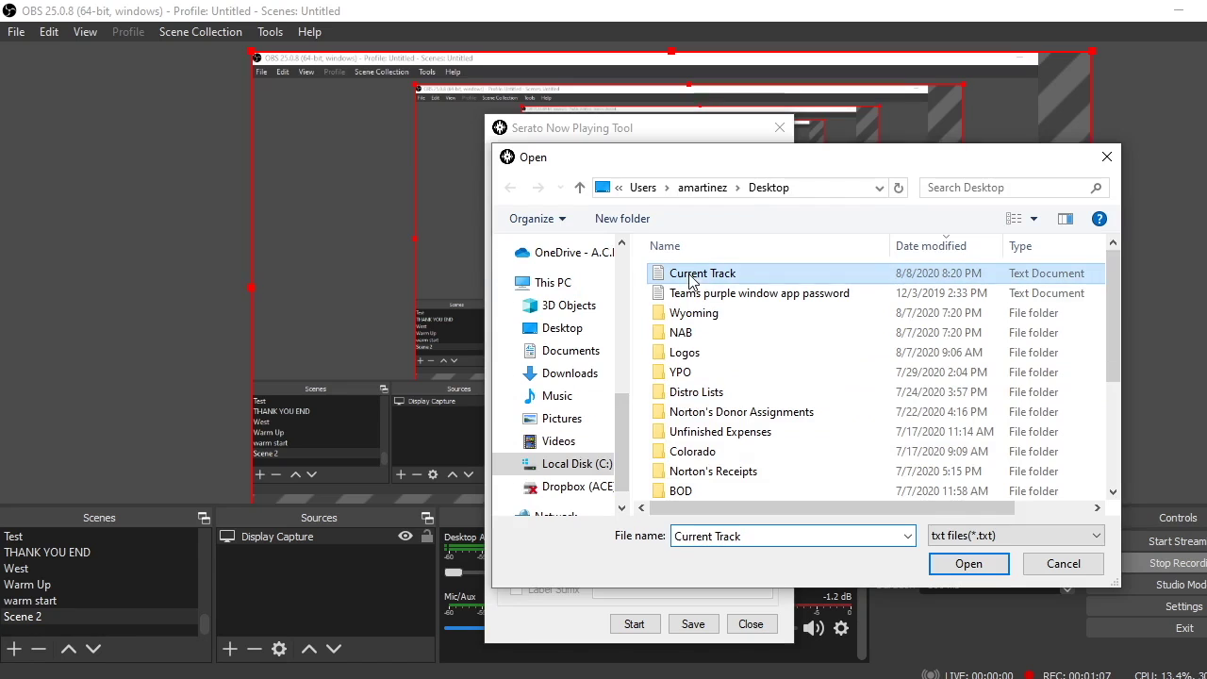
left_click(967, 564)
left_click_drag(666, 385, 744, 385)
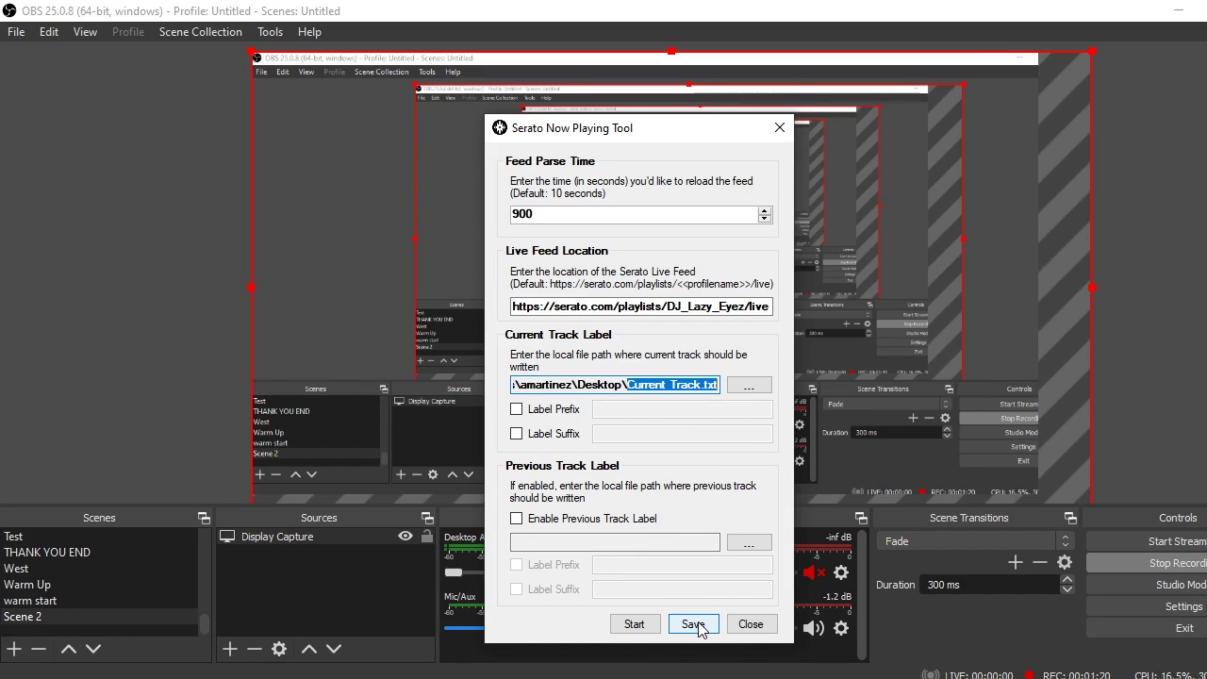
left_click(633, 625)
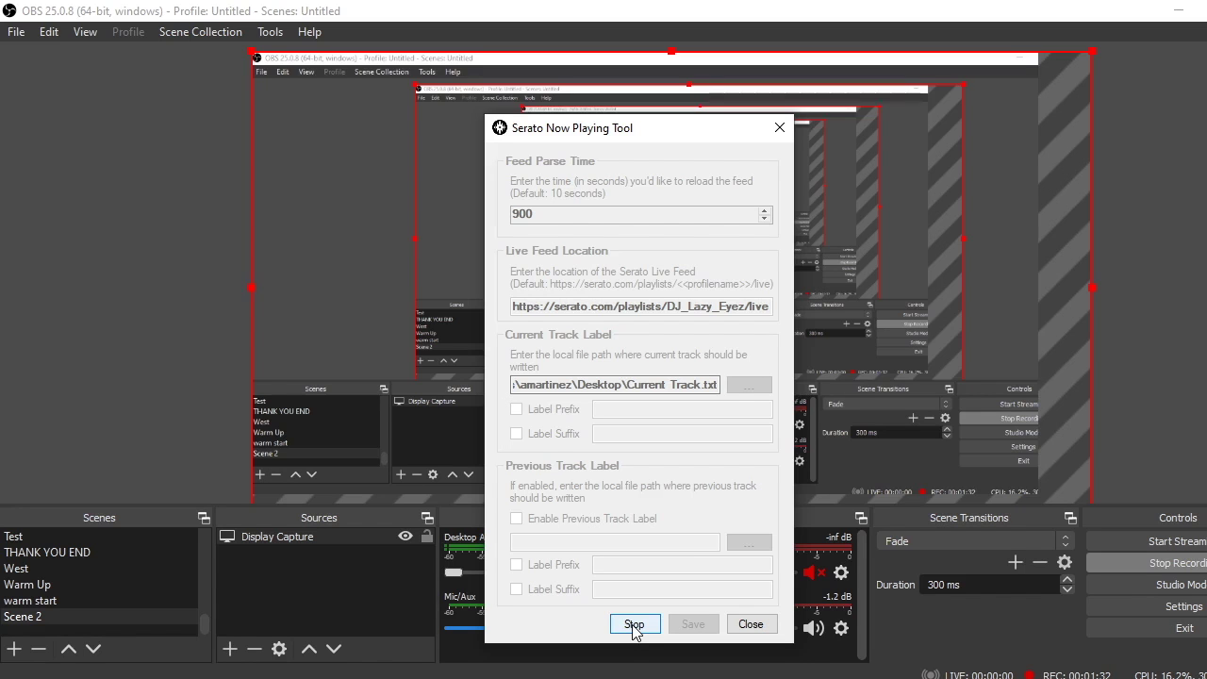
left_click(634, 626)
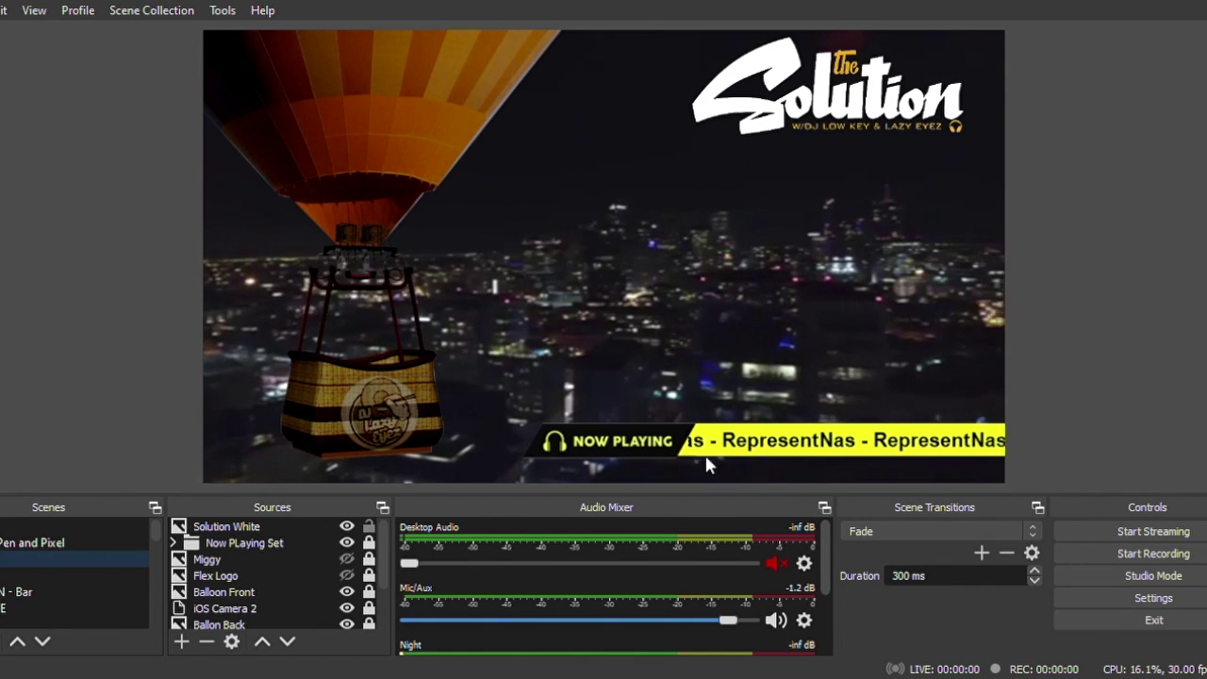
Expand Now Playing Set and toggle PLaylist 2 and Now Playing visibility, ending with both shown
left_click(173, 545)
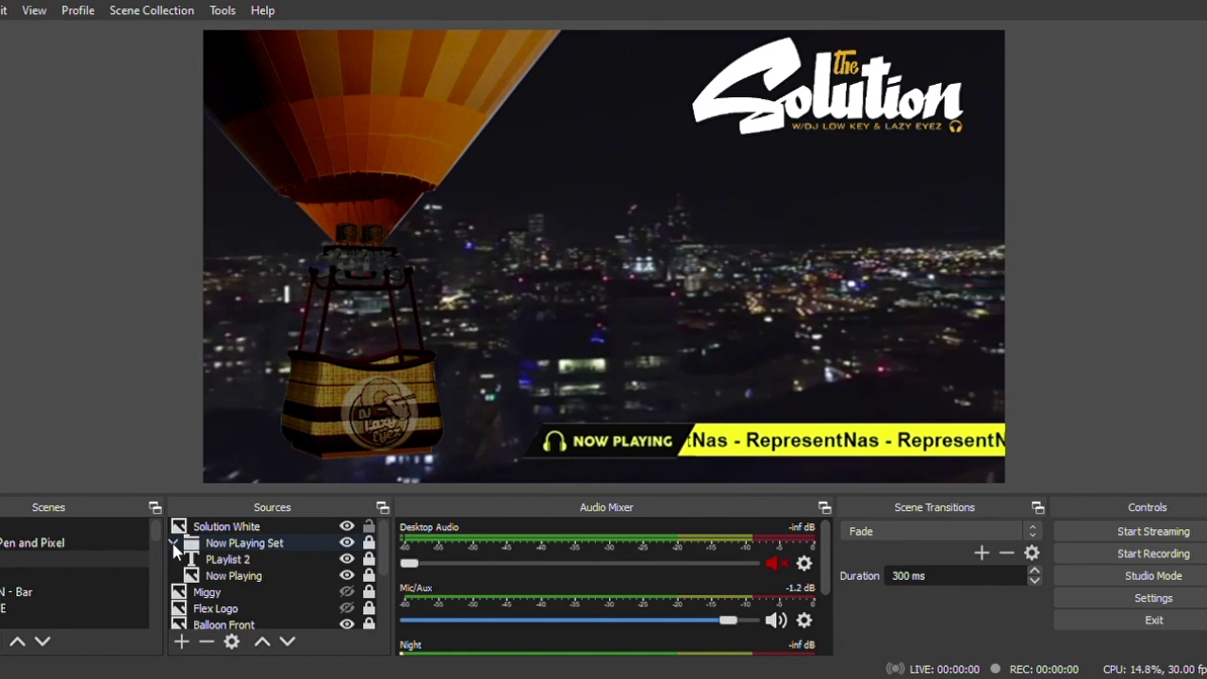
left_click(347, 560)
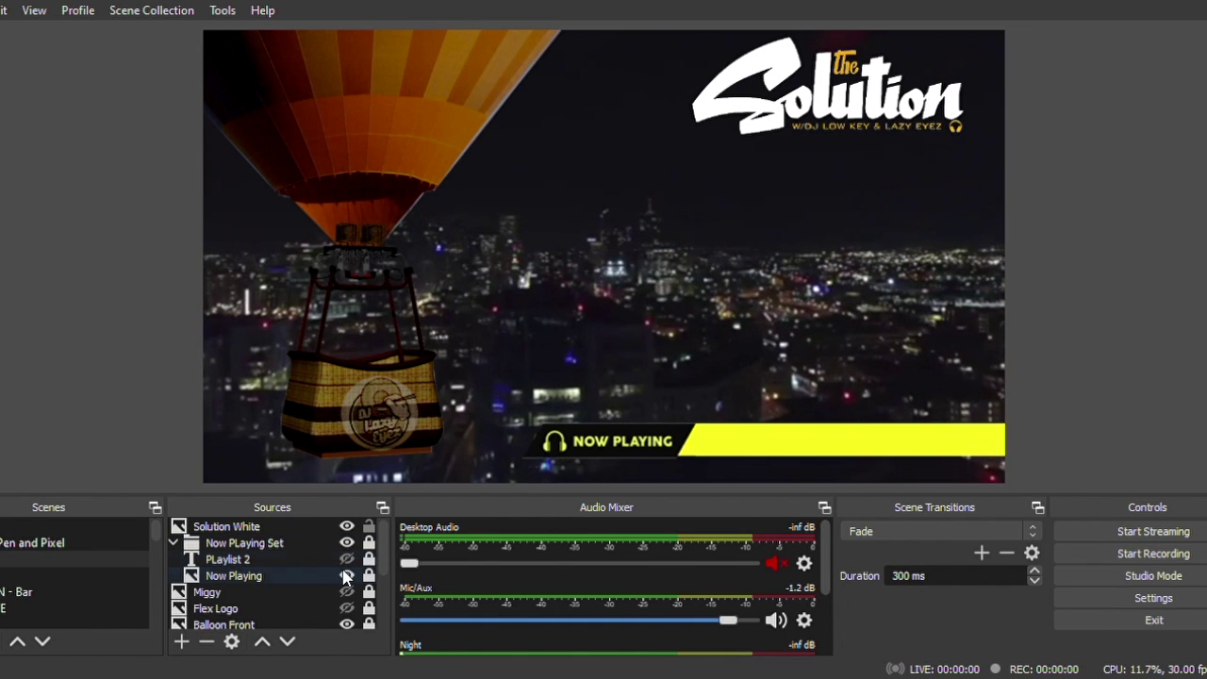
left_click(347, 576)
left_click(347, 576)
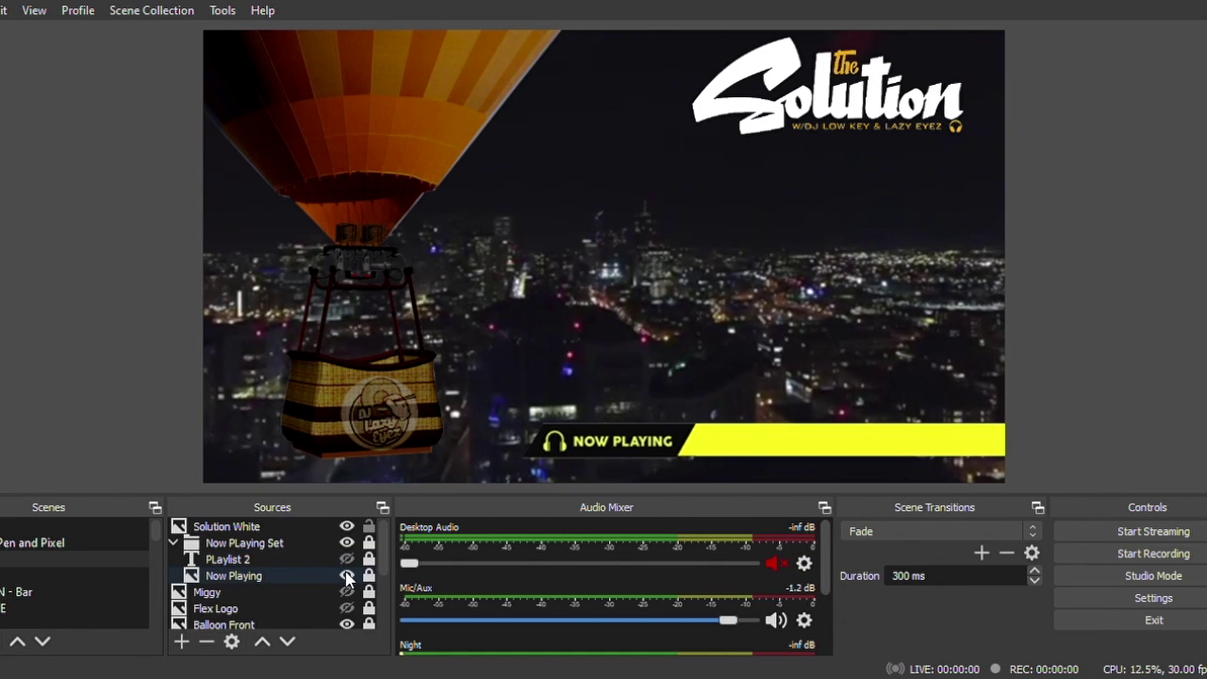
left_click(347, 577)
left_click(347, 560)
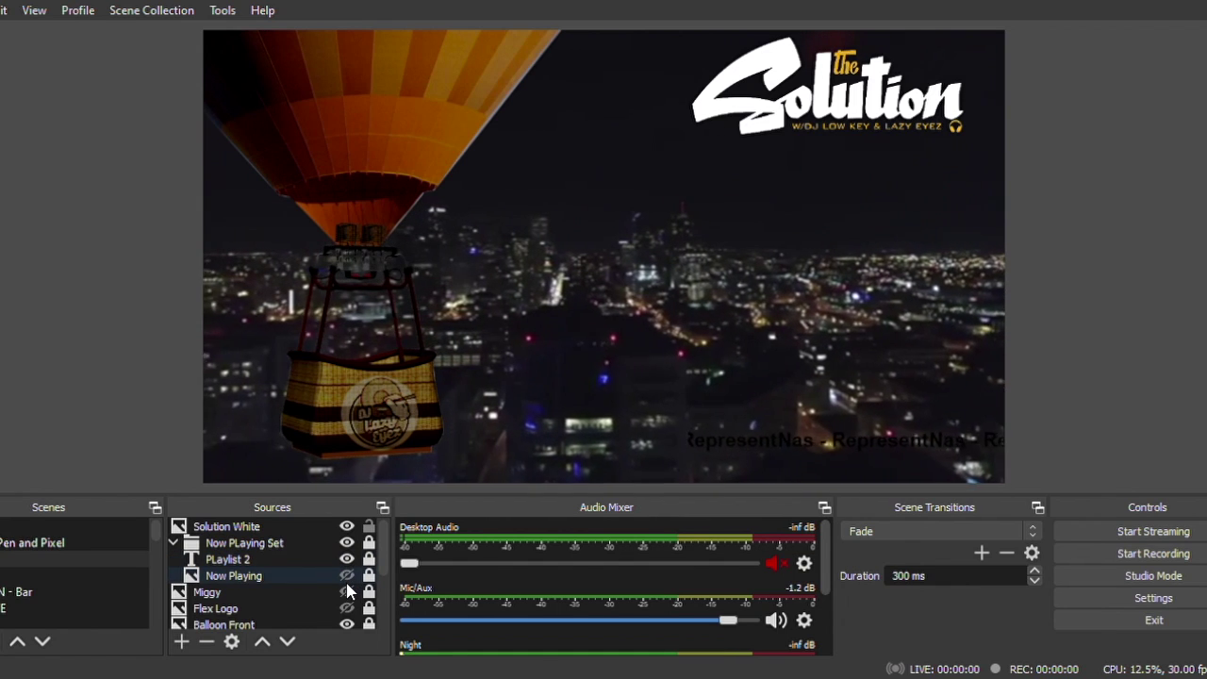
left_click(346, 576)
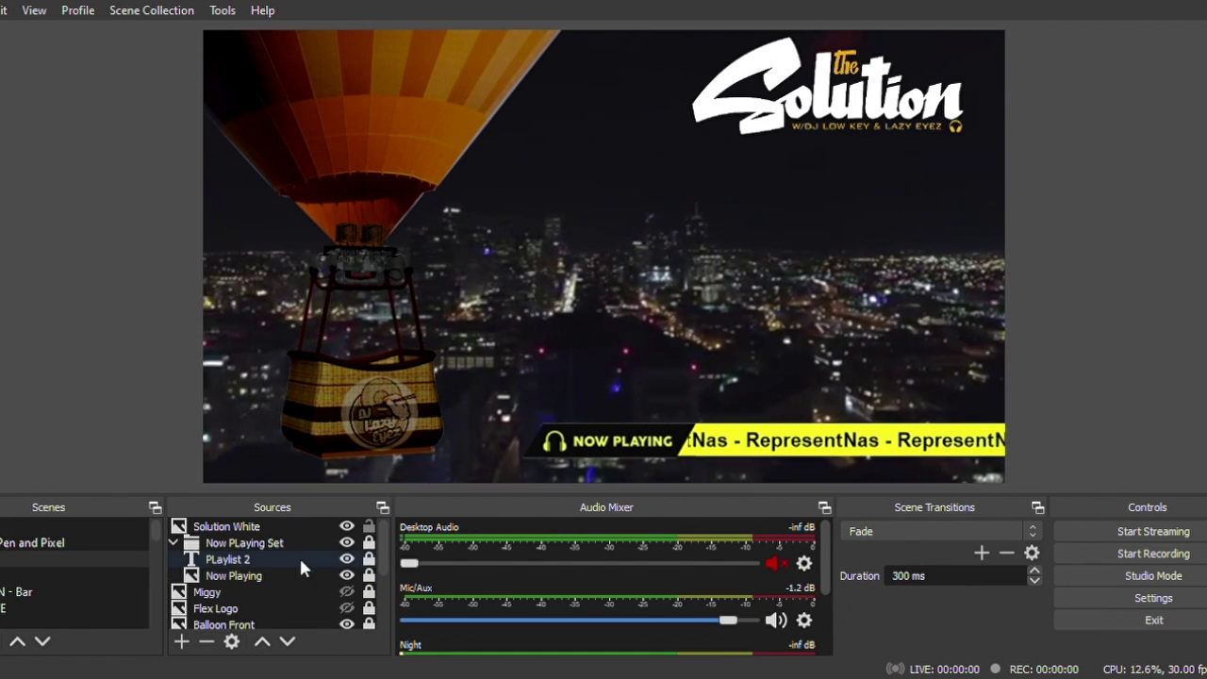
left_click(347, 560)
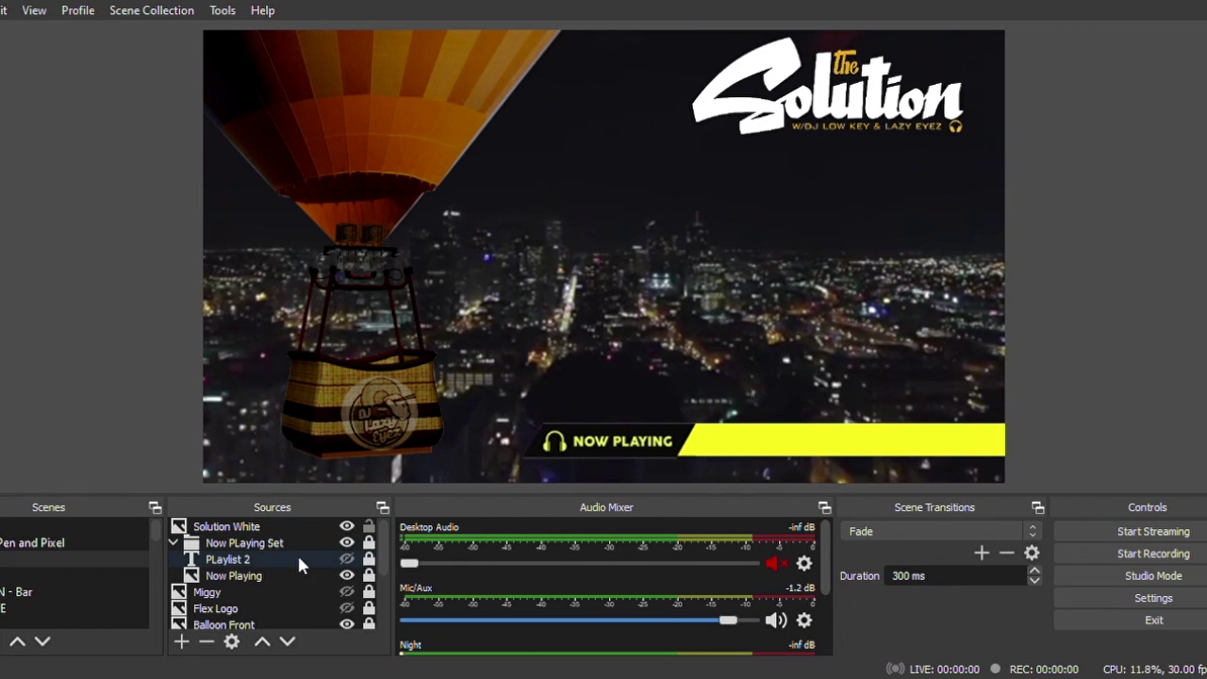
left_click(347, 559)
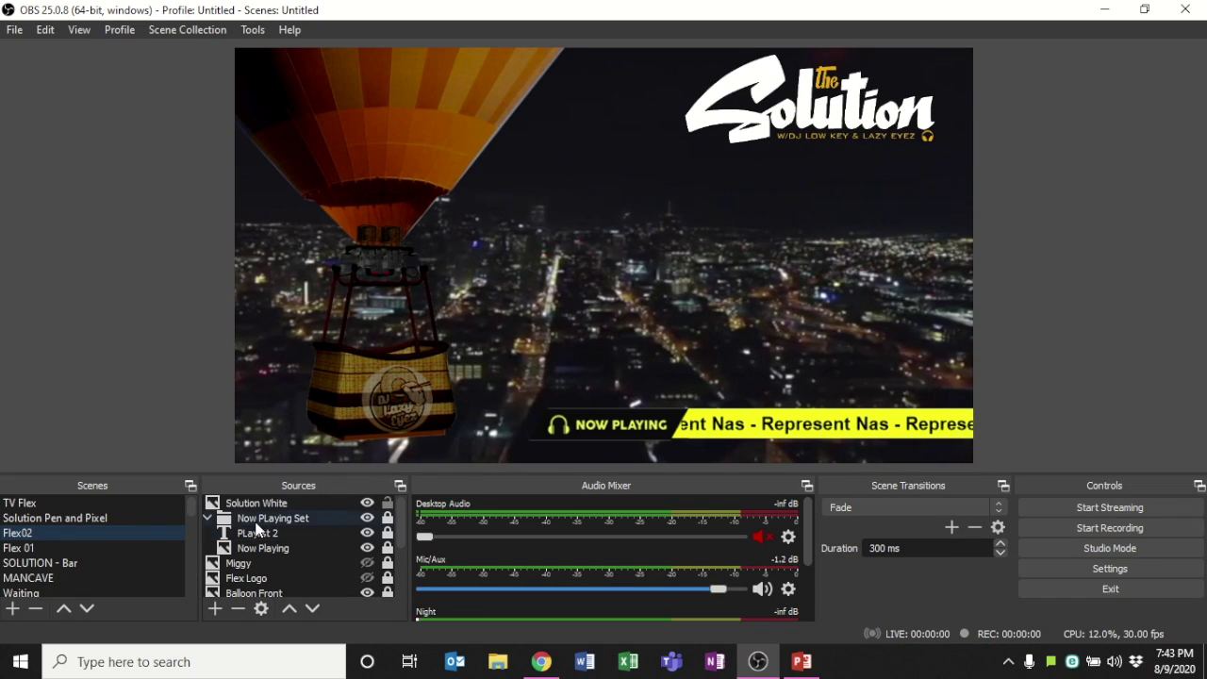
Open the PLaylist 2 text source's Properties
left_click(216, 610)
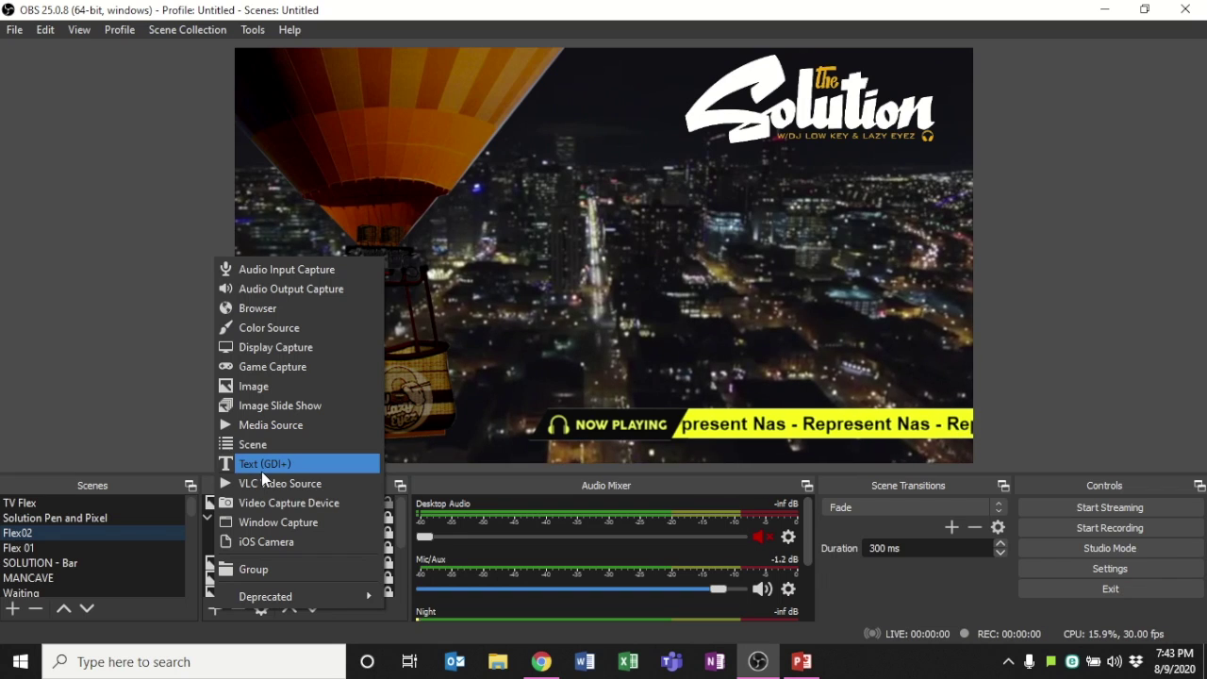
left_click(182, 428)
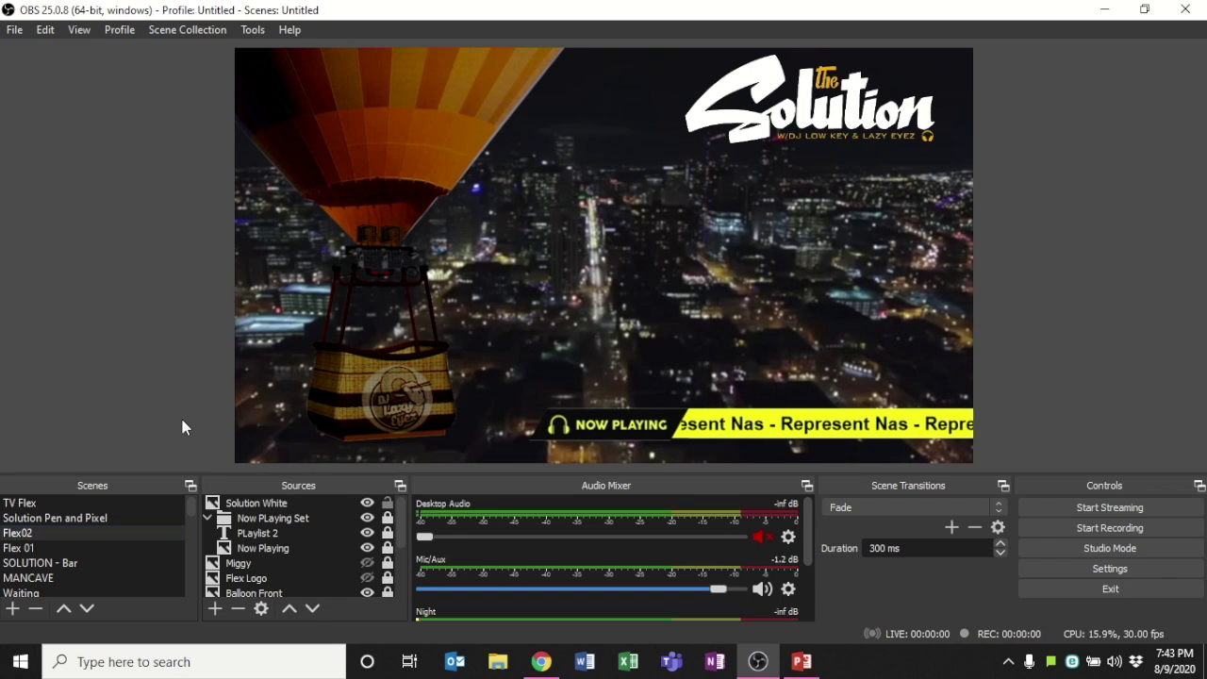
right_click(255, 535)
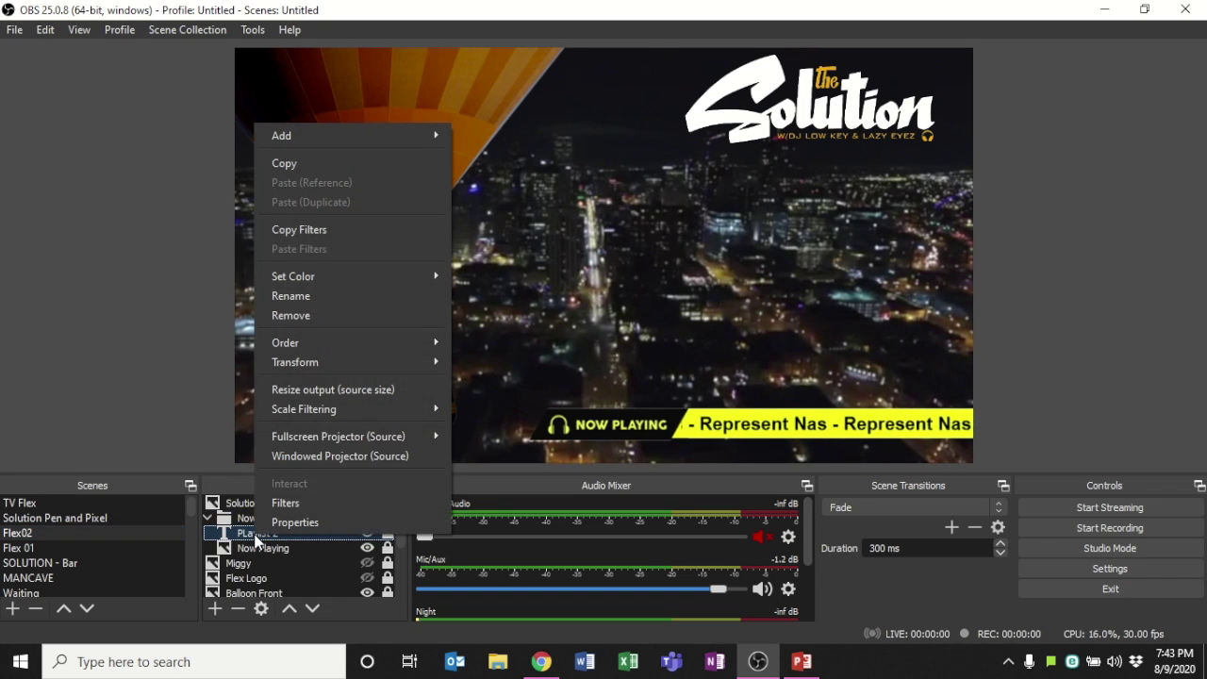
left_click(315, 522)
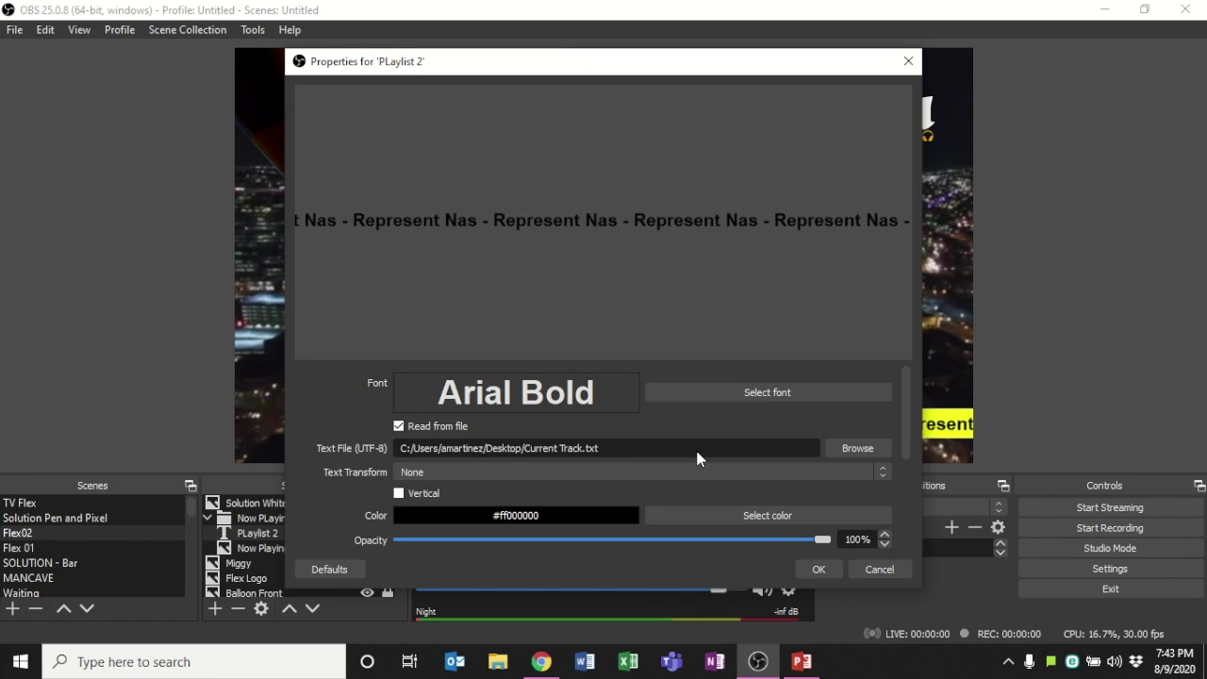
Set PLaylist 2's text file to Current Track.txt and confirm with OK
left_click(869, 449)
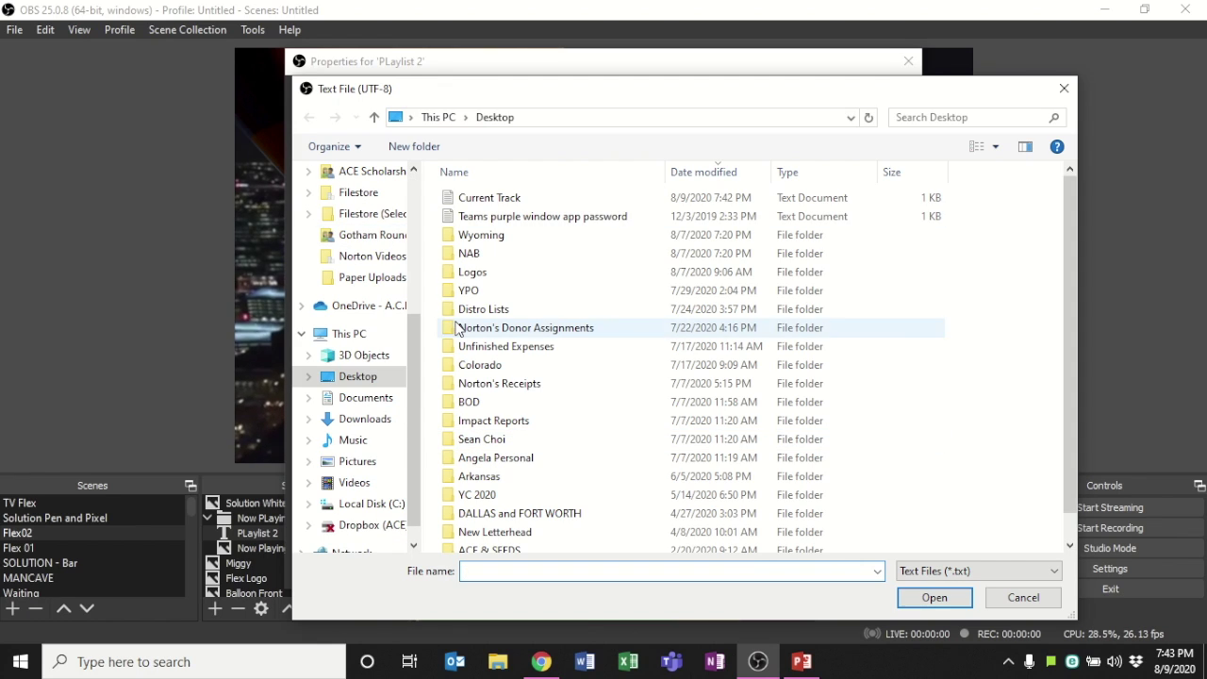
left_click(506, 198)
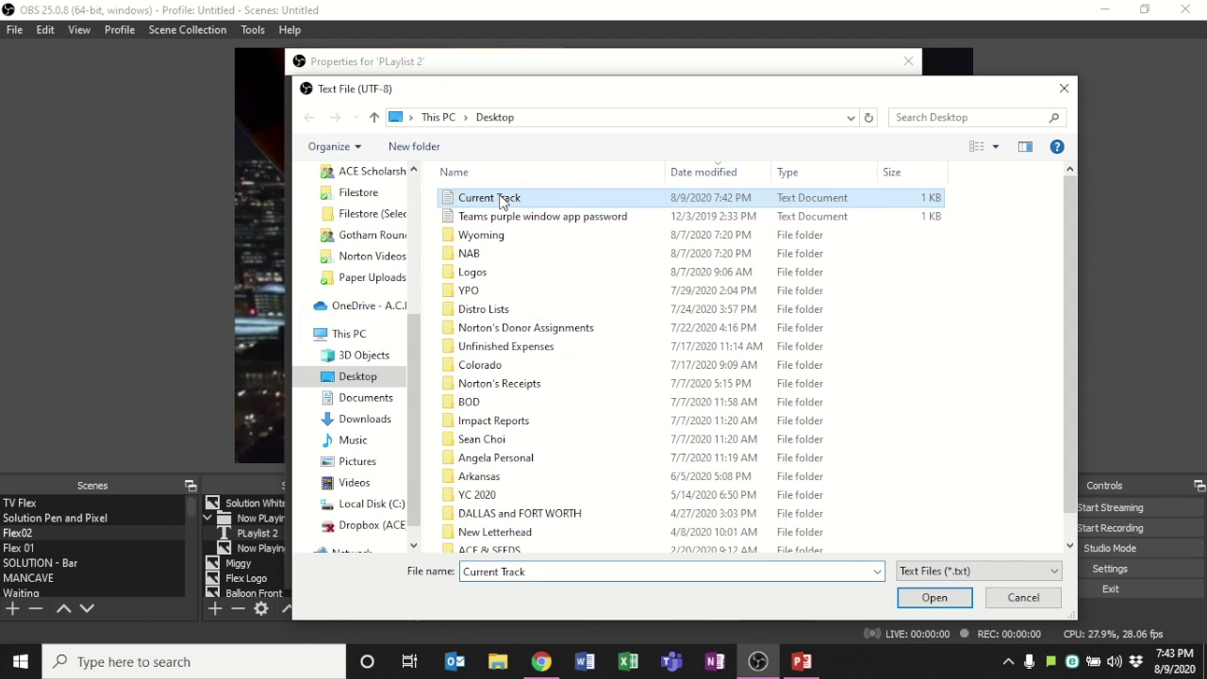
left_click(934, 598)
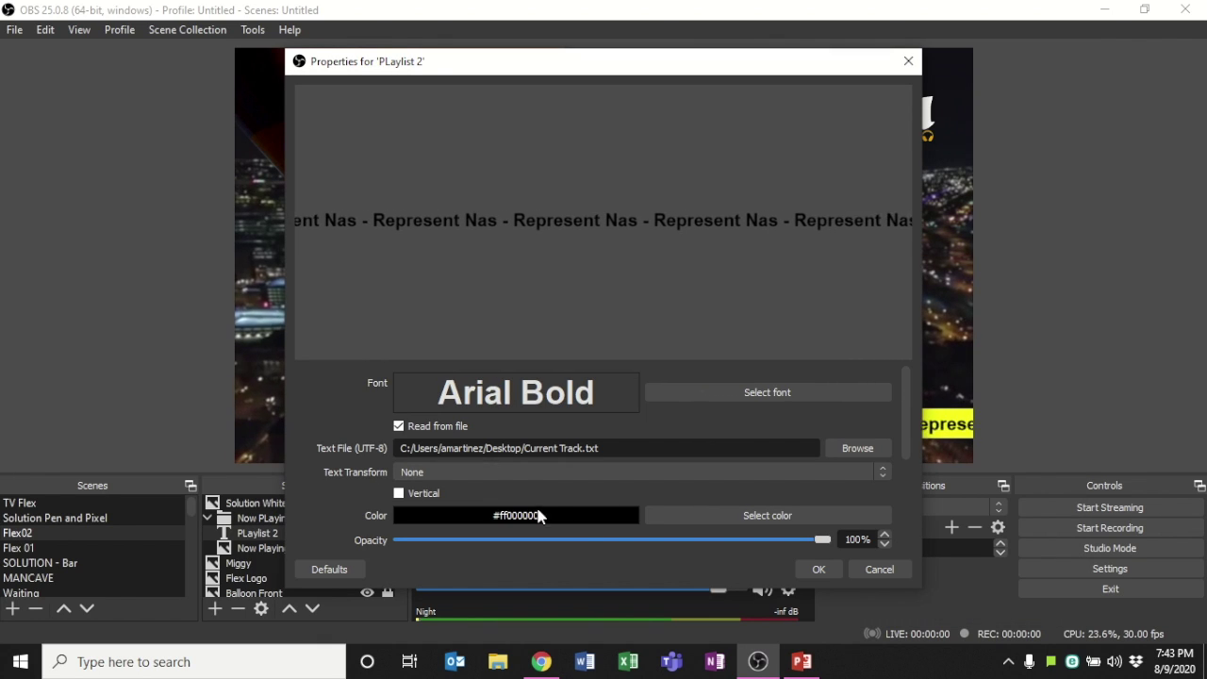
scroll(685, 507, "down", 5)
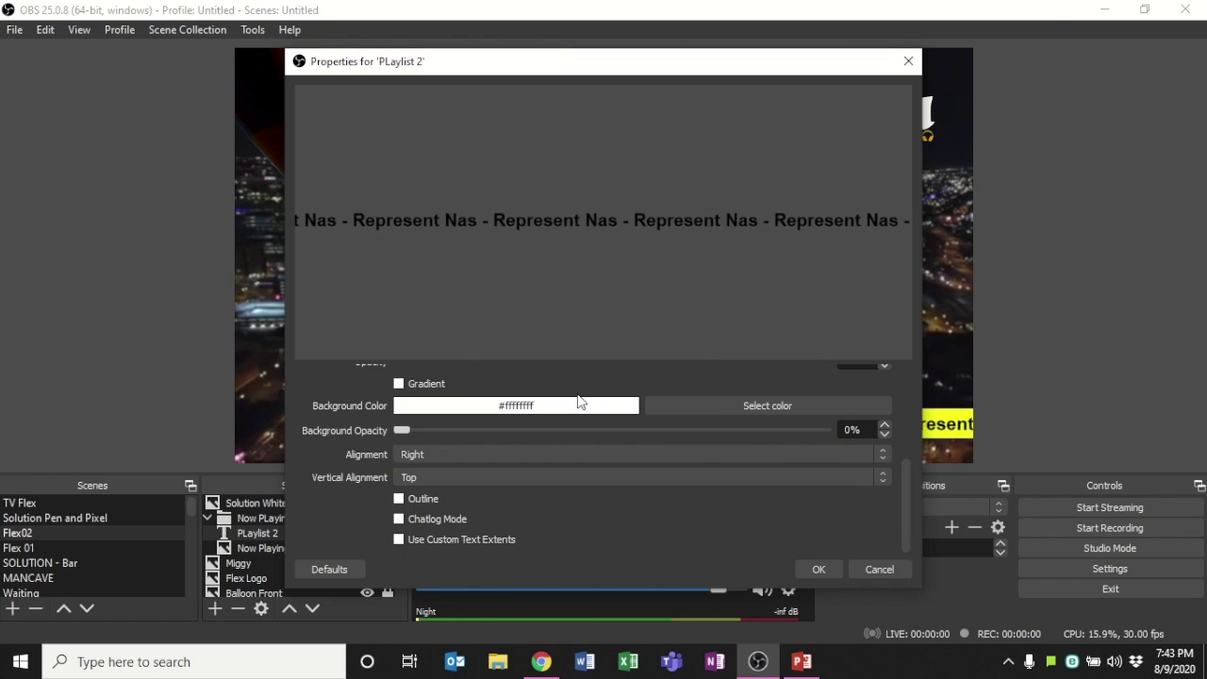
scroll(598, 520, "up", 2)
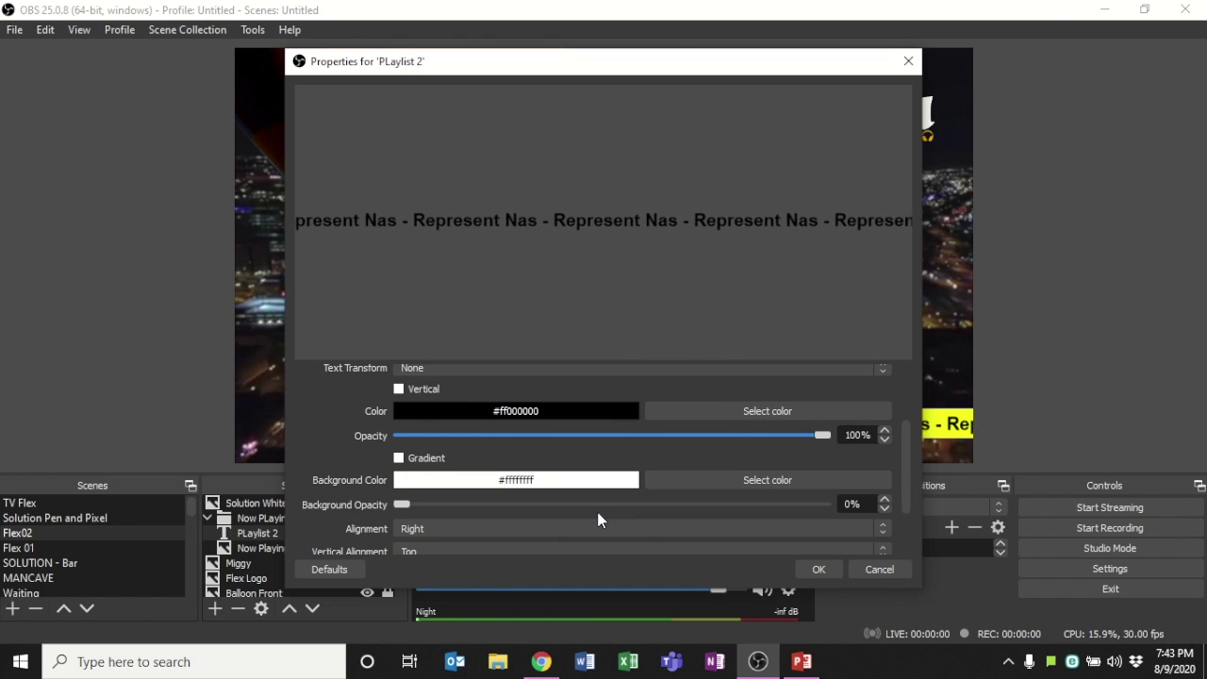
scroll(597, 520, "down", 1)
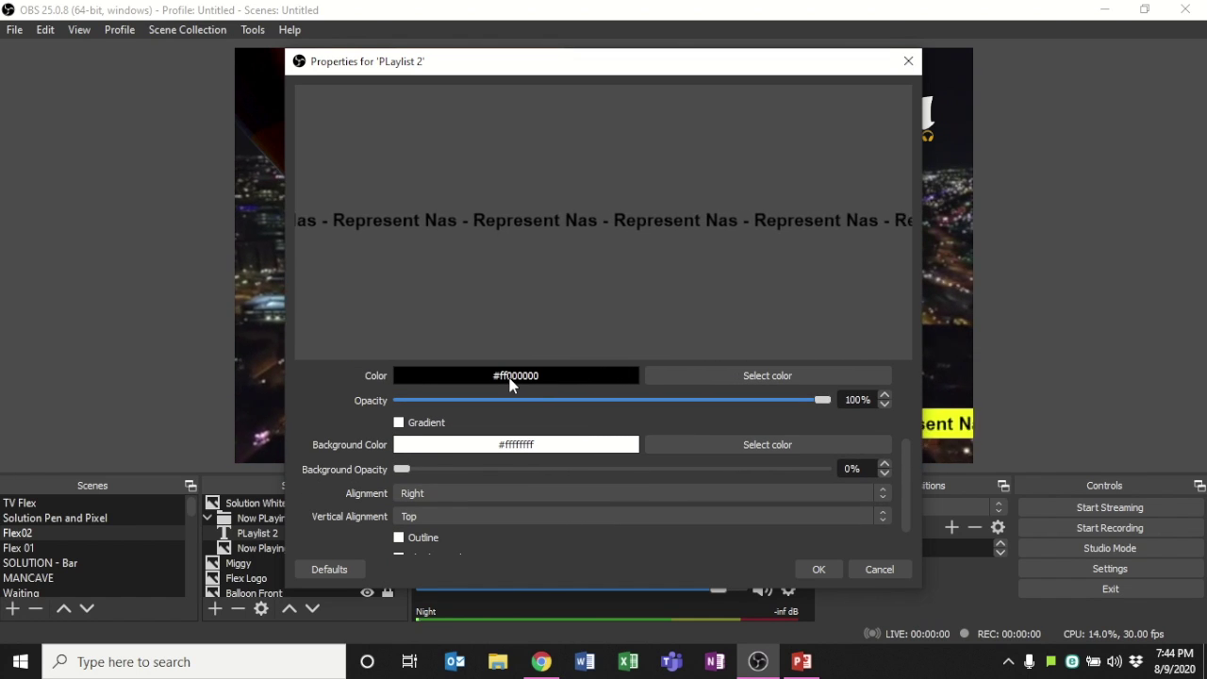
scroll(512, 462, "up", 3)
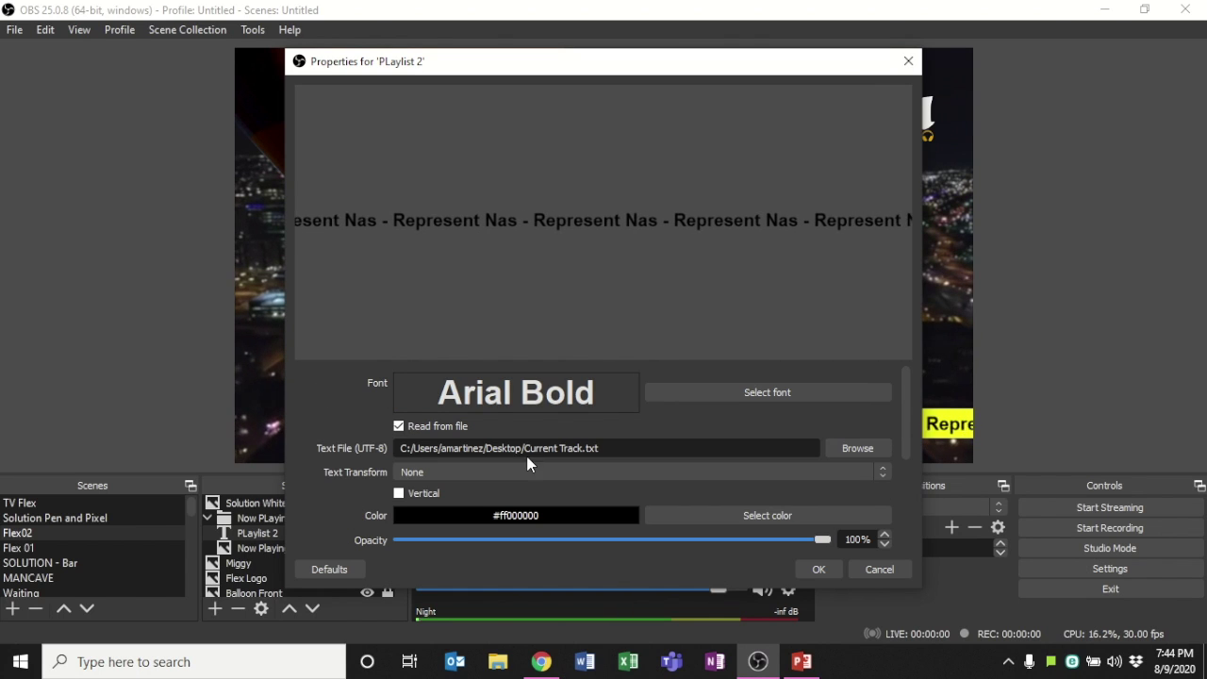
left_click(821, 567)
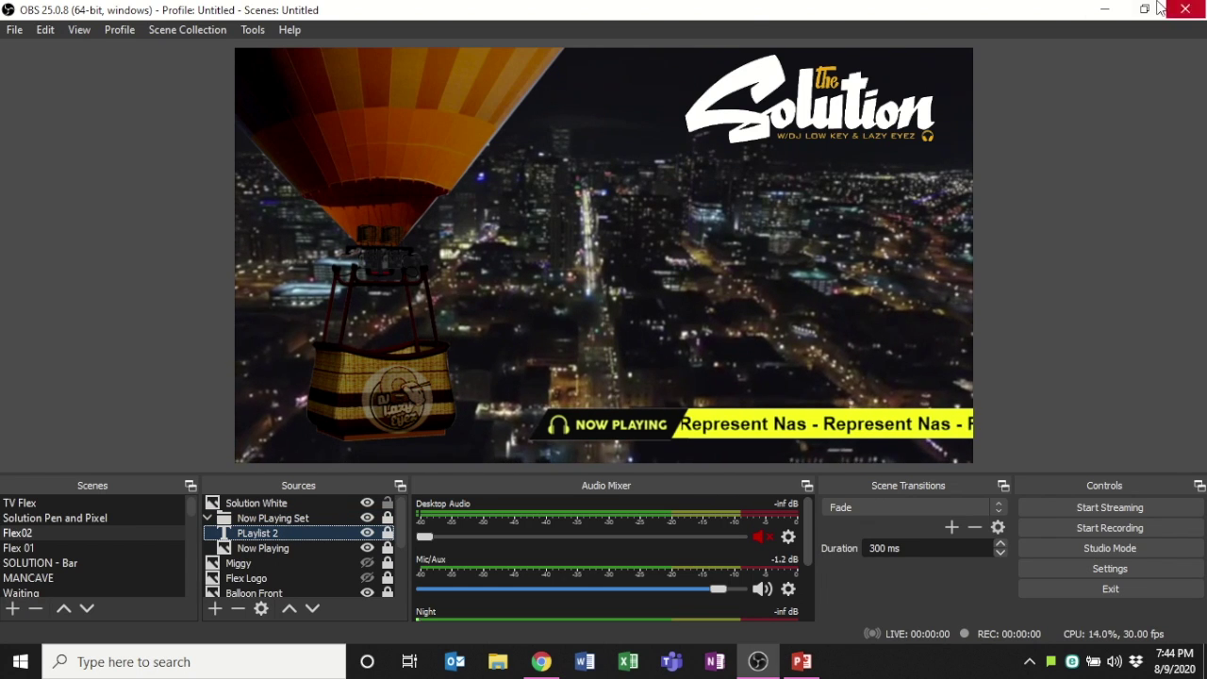
left_click(1116, 10)
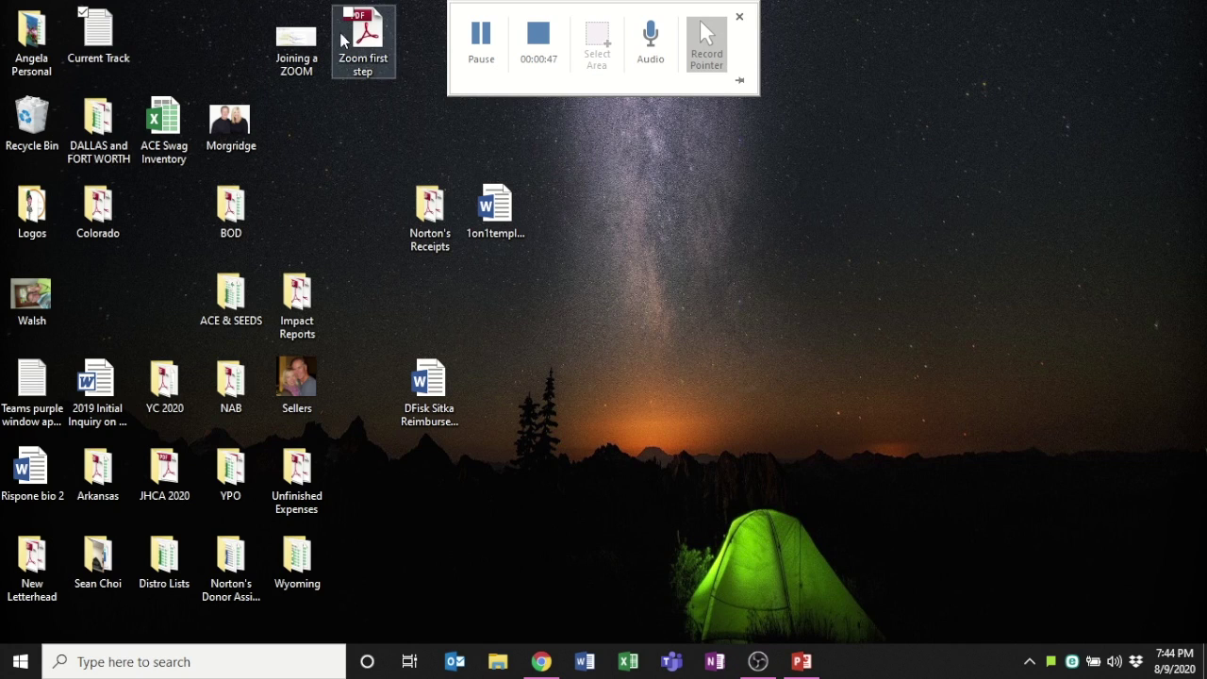
double_click(98, 33)
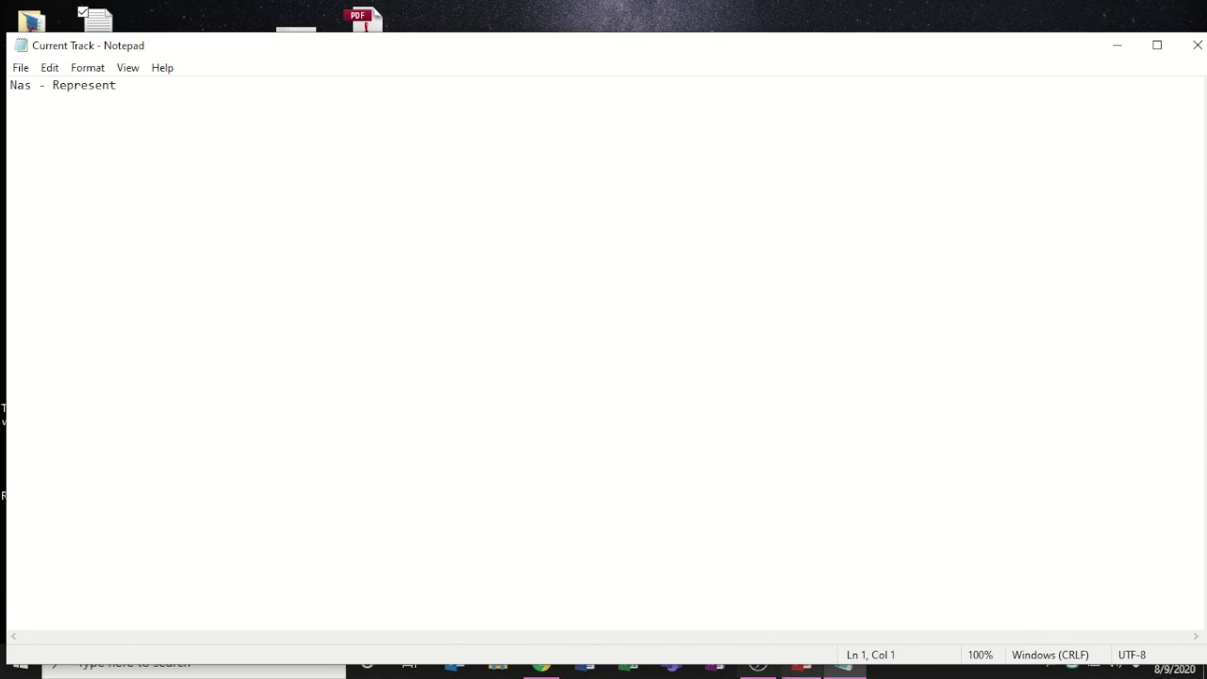
left_click(762, 669)
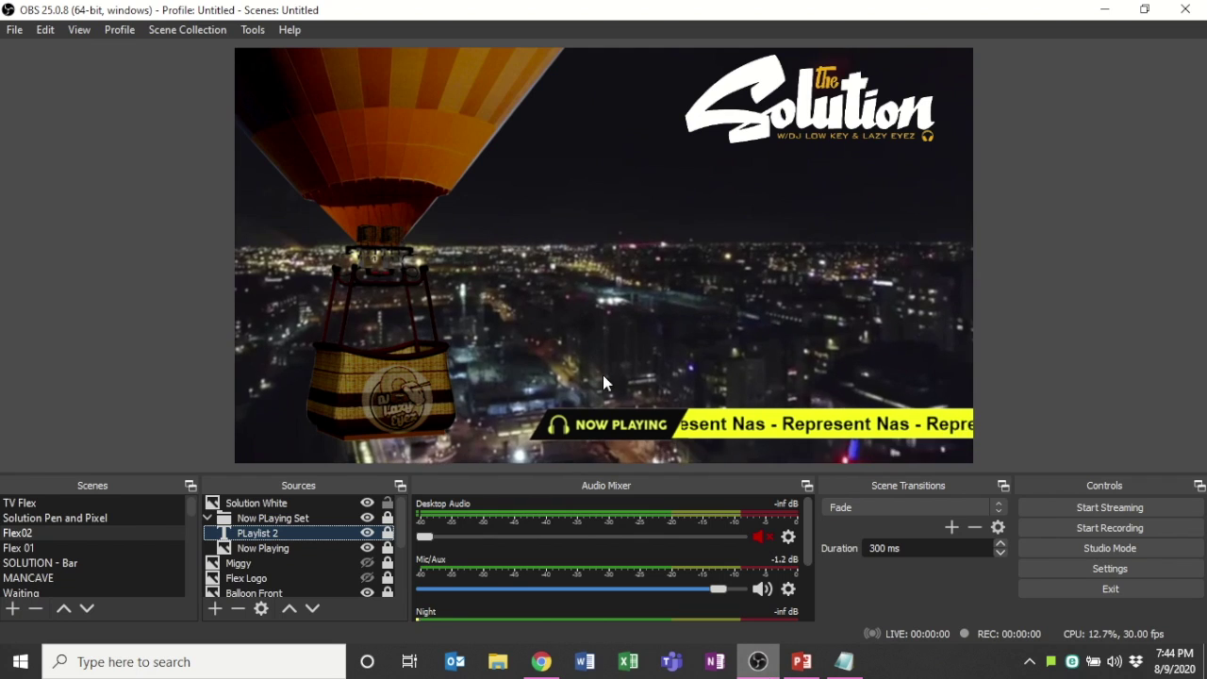
right_click(271, 534)
Adjust the PLaylist 2 Scroll filter's Horizontal Speed to 49 in its Filters window
left_click(295, 506)
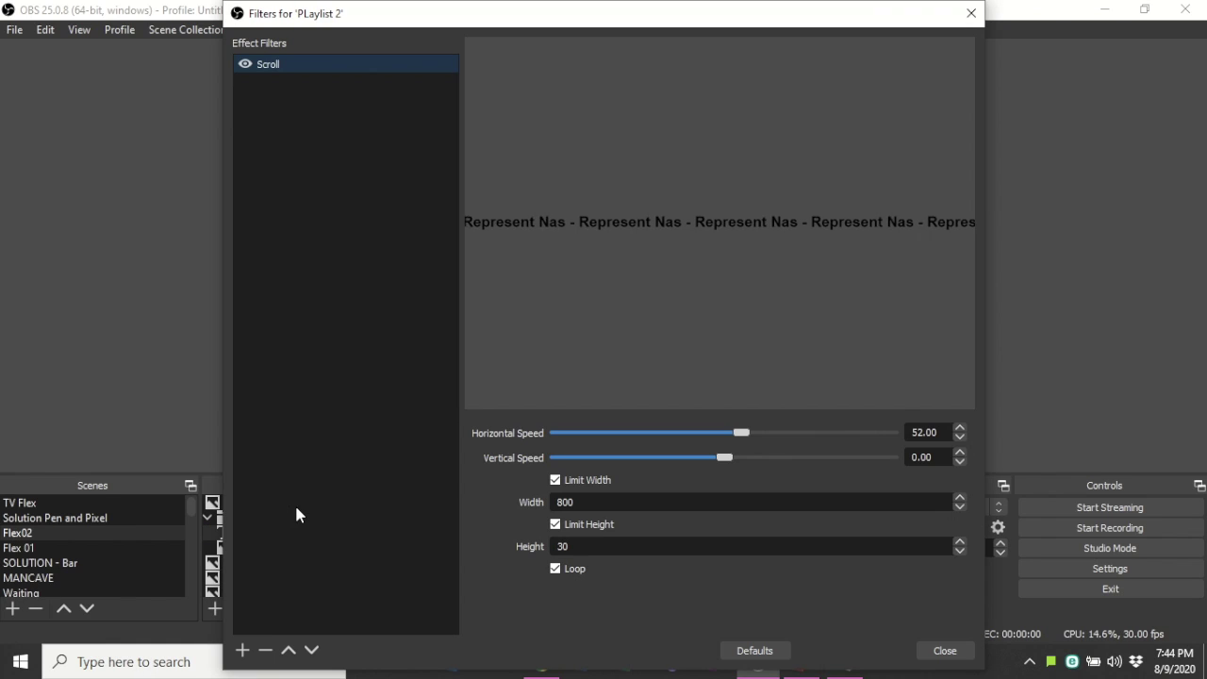
left_click(243, 650)
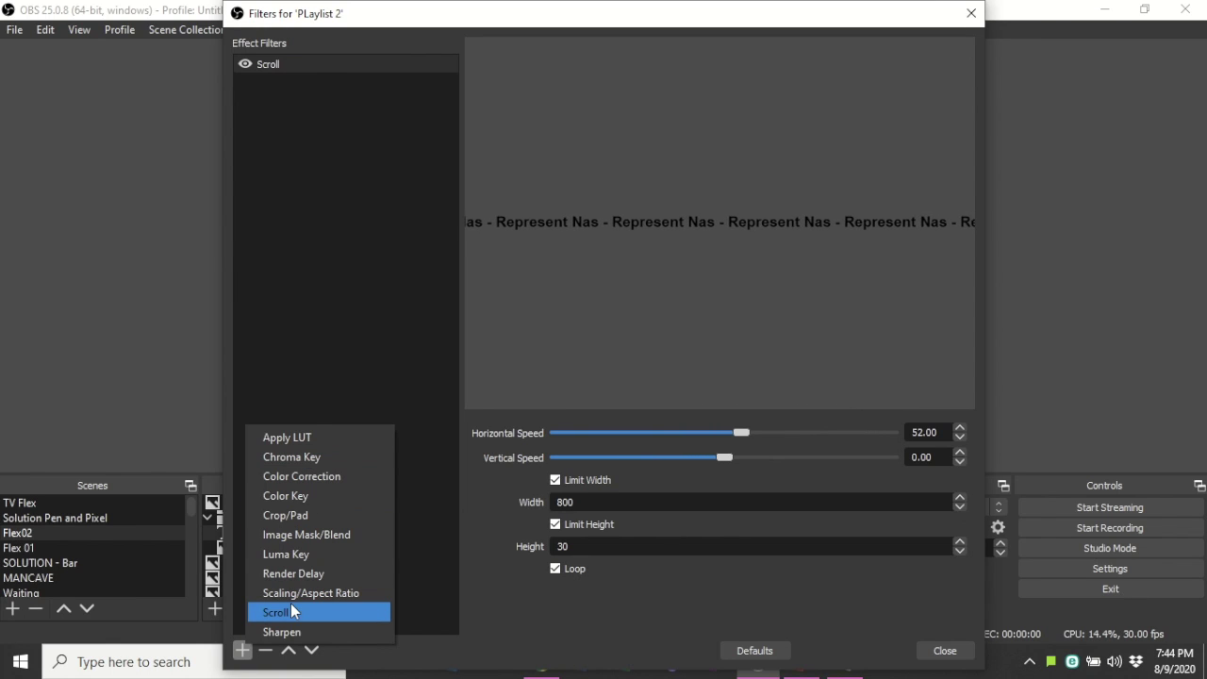
left_click(310, 64)
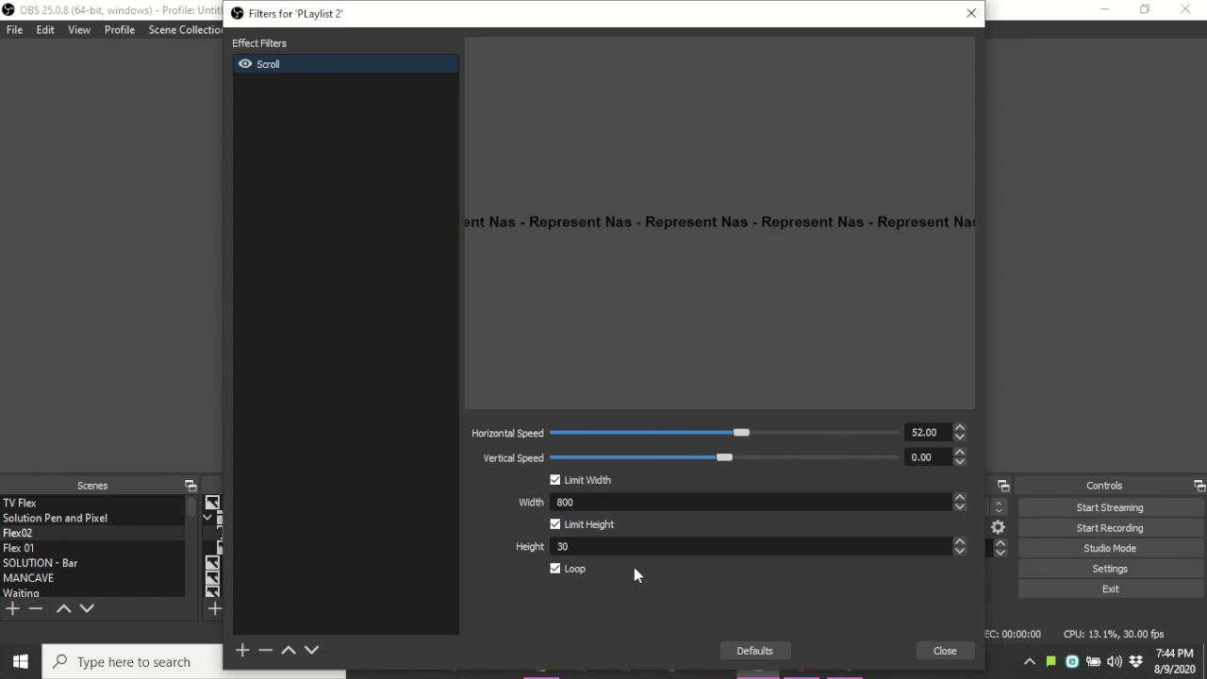
left_click_drag(745, 433, 769, 435)
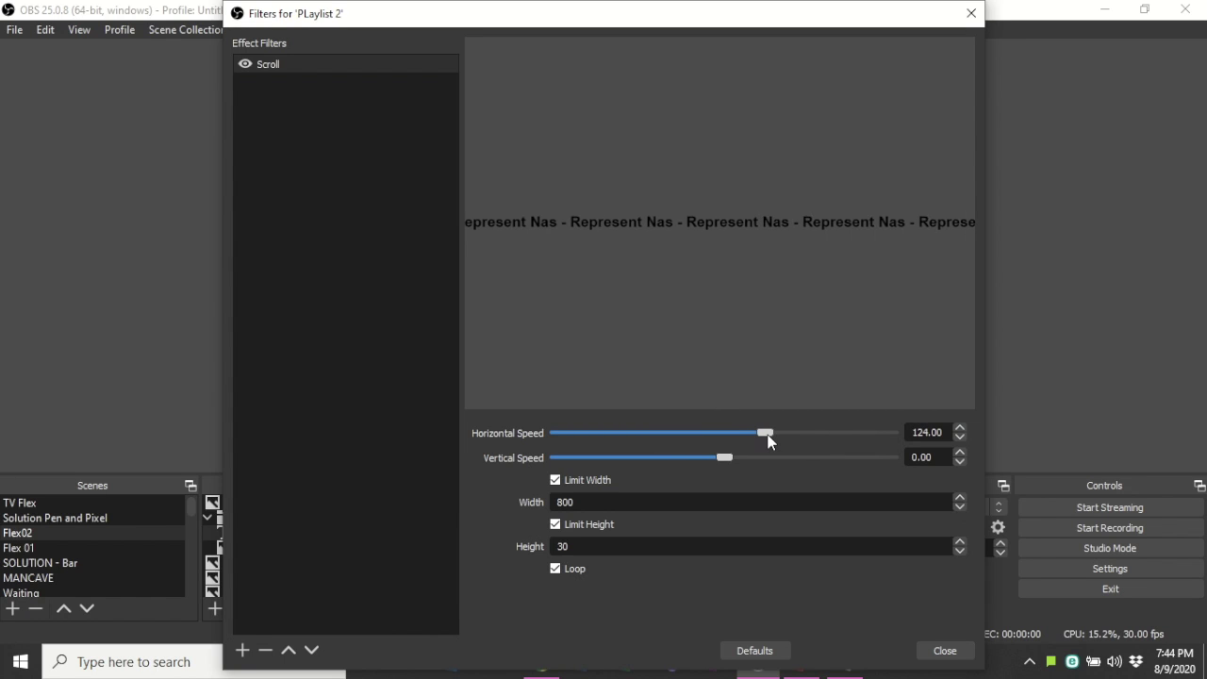
left_click_drag(752, 438, 745, 438)
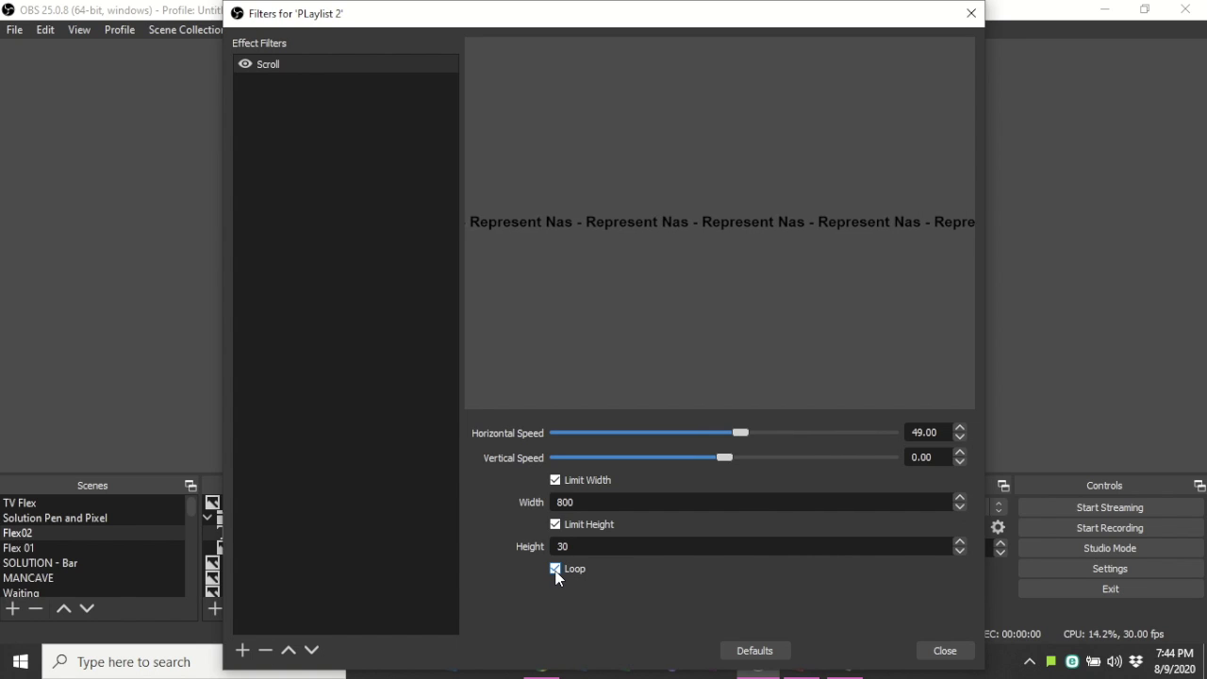
left_click(945, 650)
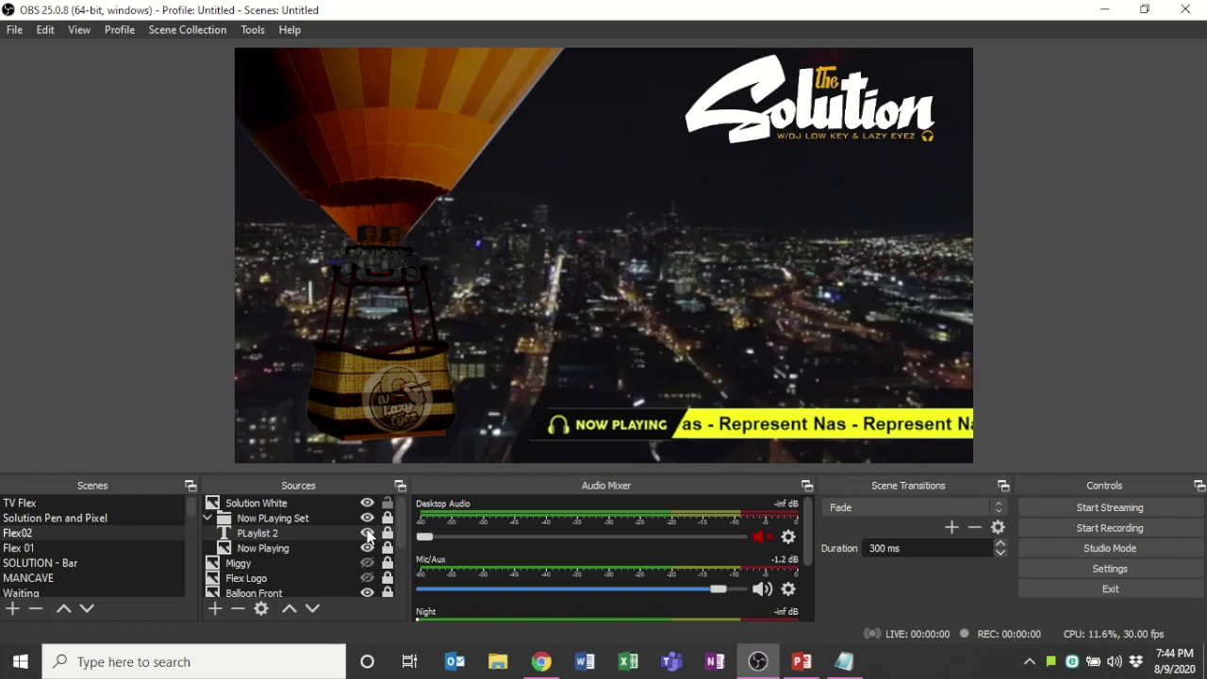
mouse_move(620, 5)
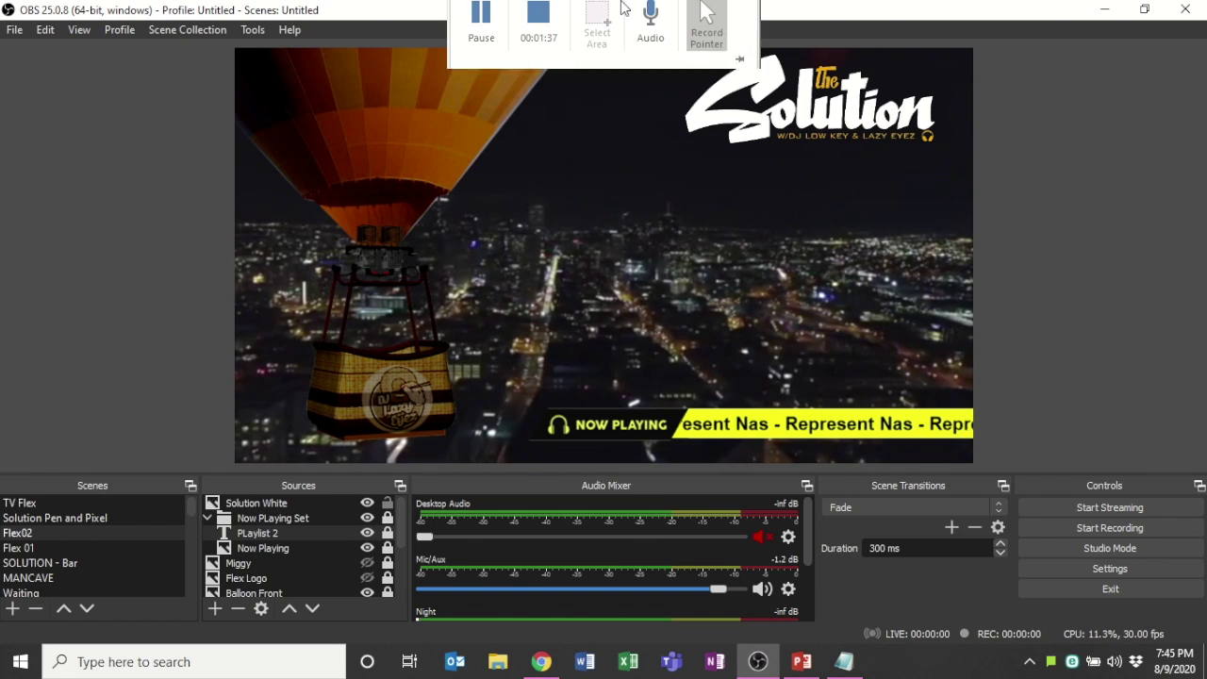
left_click(517, 42)
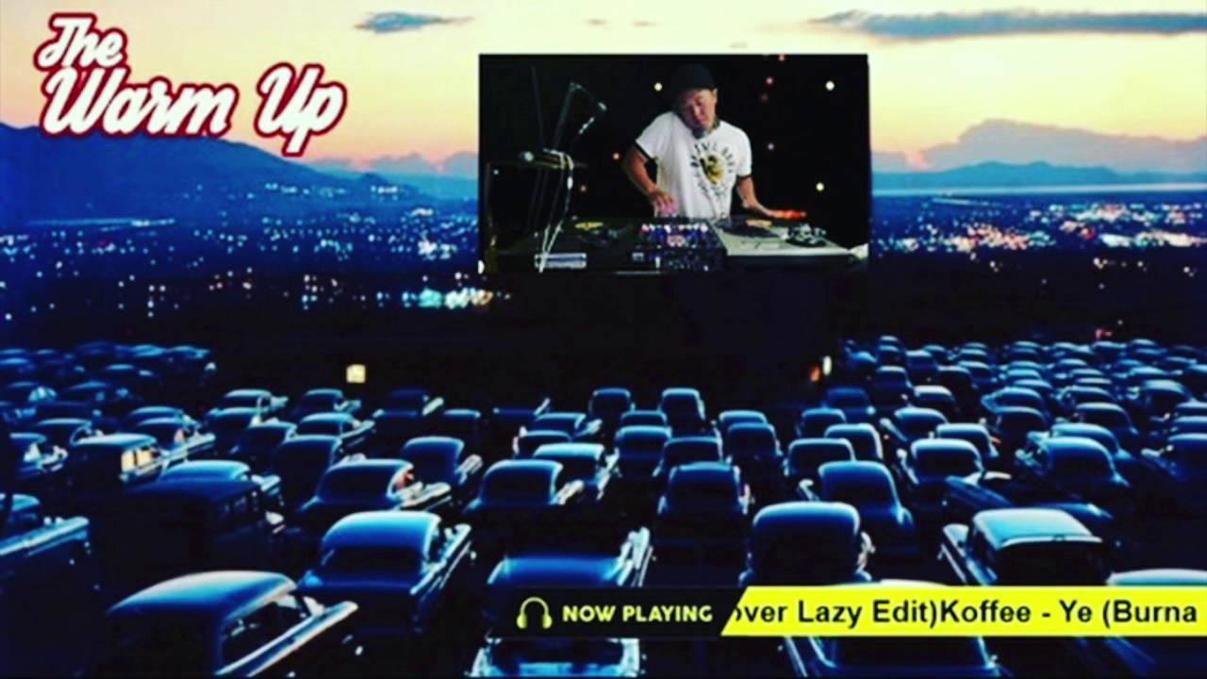